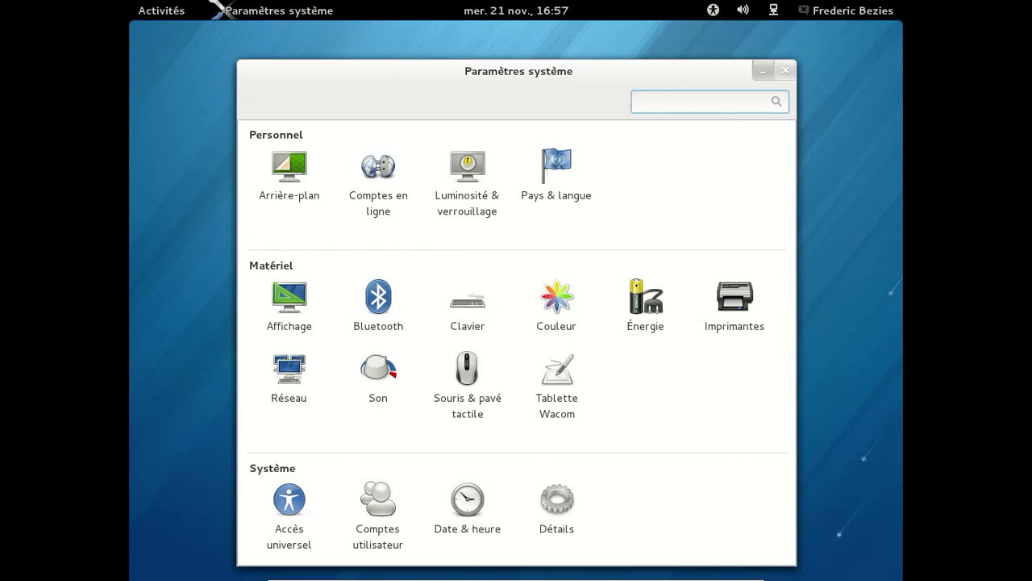
- Close the system settings and open the Automatic Bug Reporting Tool from its notification in the activities overview
{"action": "left_click", "coordinate": [785, 71]}
{"action": "left_click", "coordinate": [189, 10]}
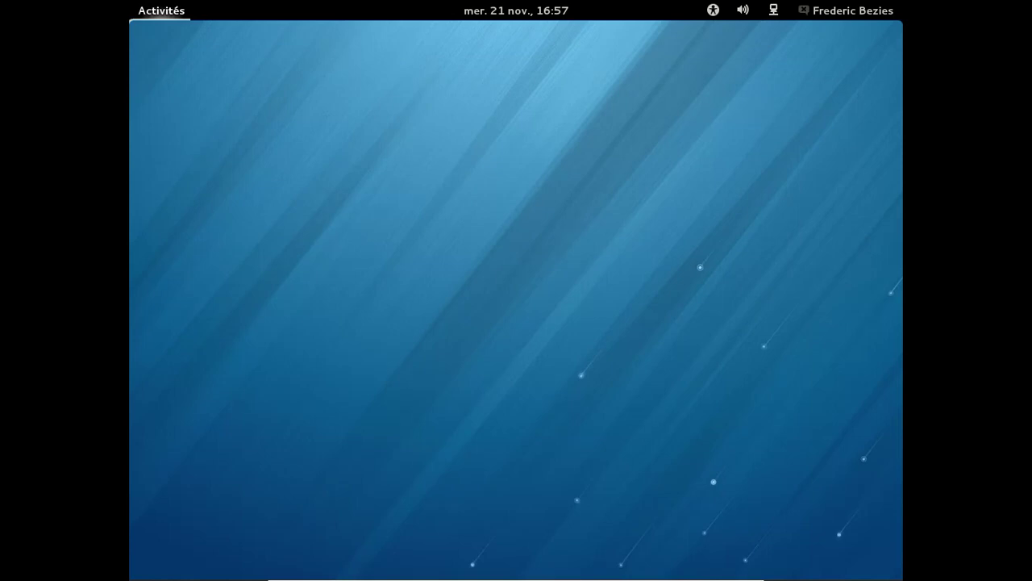
{"action": "left_click", "coordinate": [189, 10]}
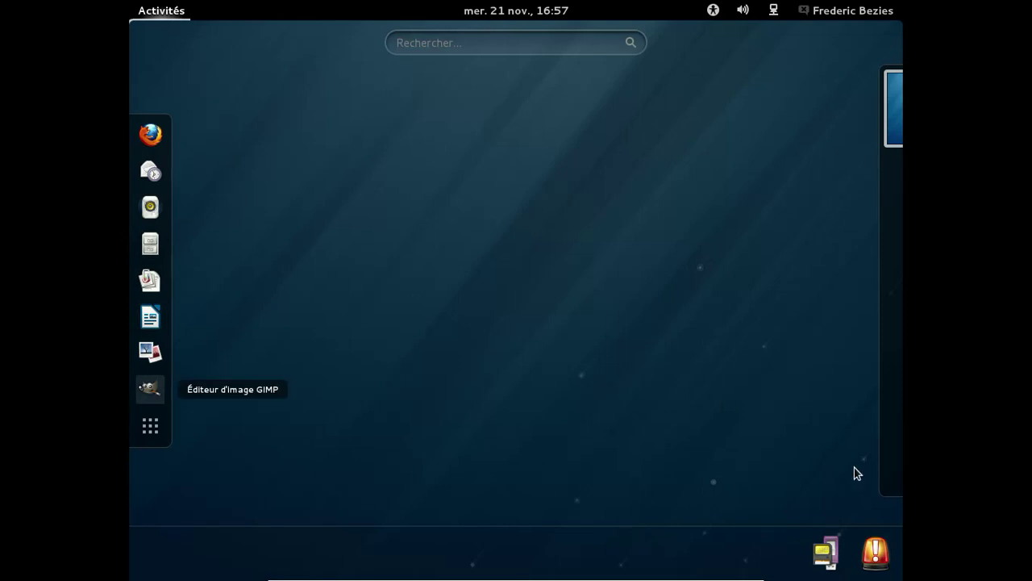
{"action": "left_click", "coordinate": [875, 554]}
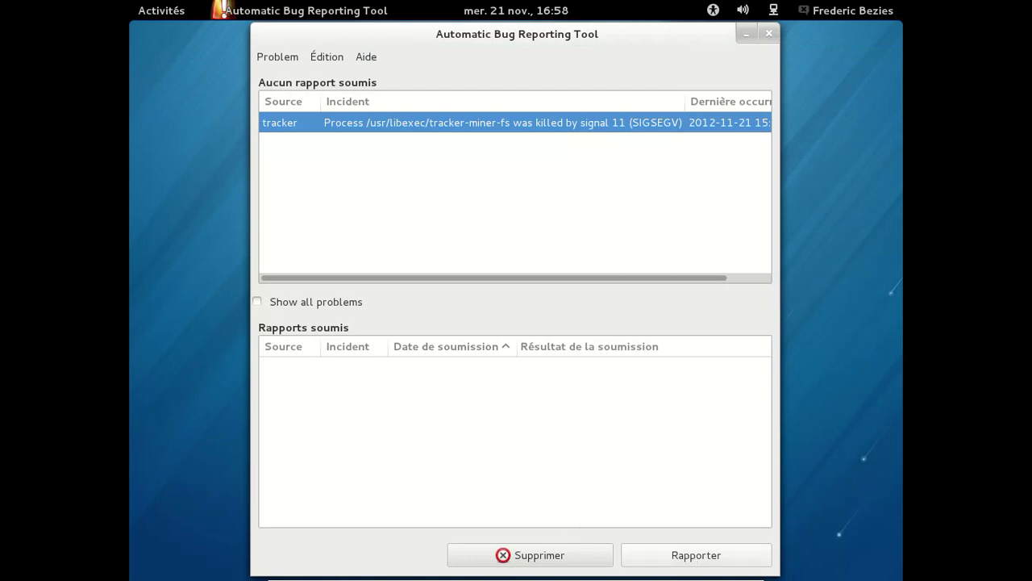
- Start reporting the tracker crash, agreeing to the data move with "Ne plus demander" enabled, and minimize both bug reporting windows
{"action": "left_click", "coordinate": [696, 555]}
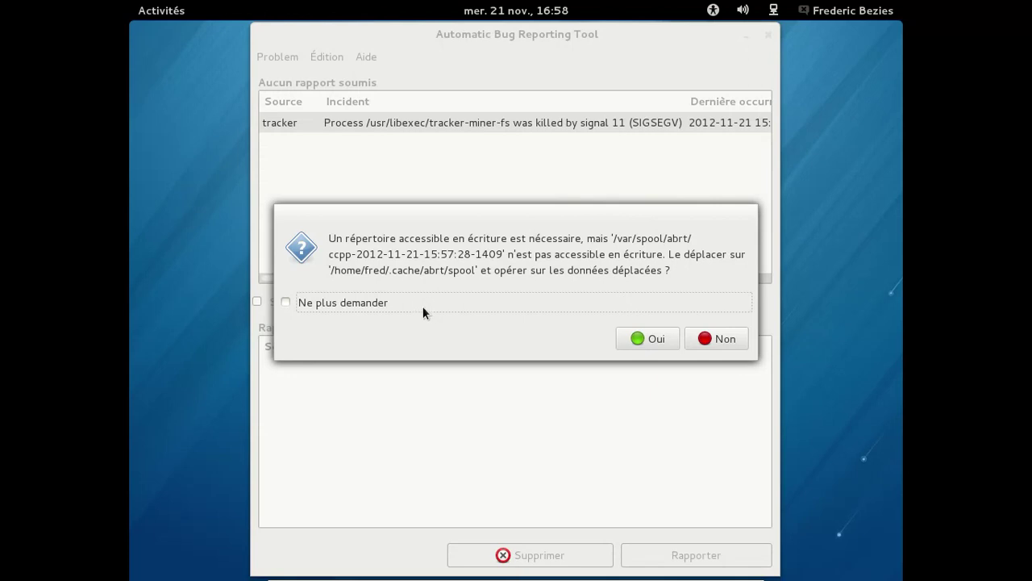
{"action": "left_click", "coordinate": [364, 298]}
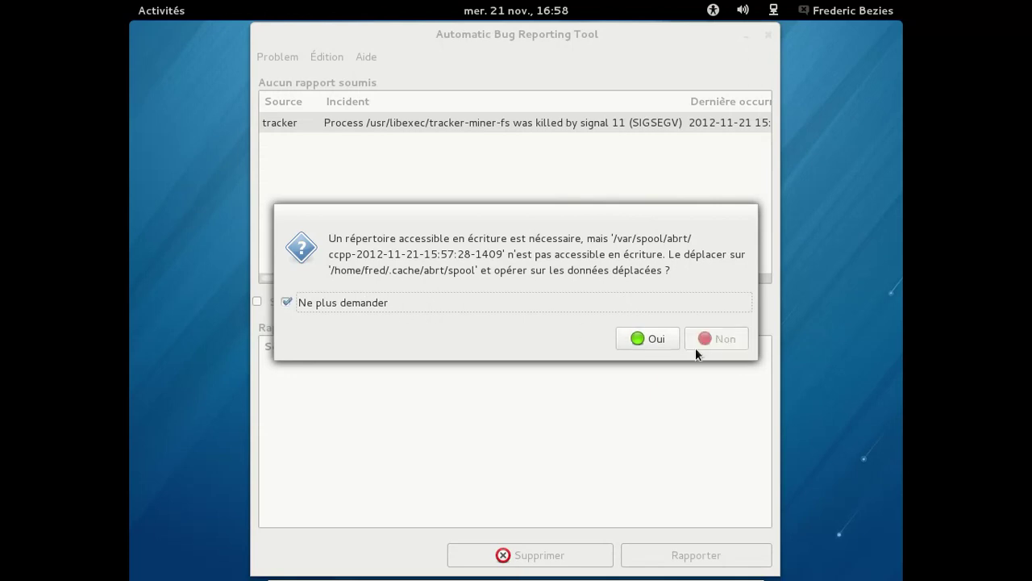
{"action": "left_click", "coordinate": [648, 338]}
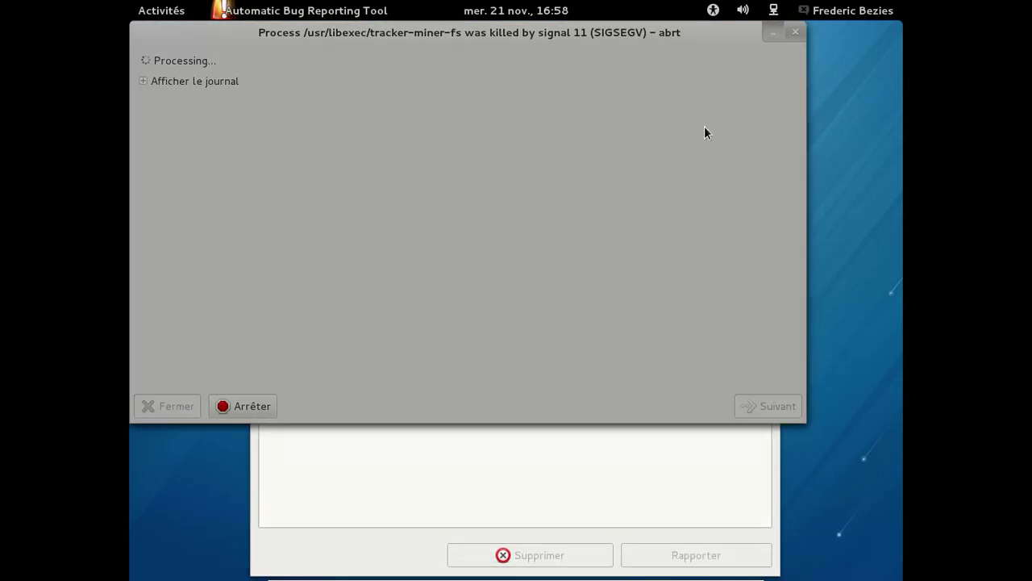
{"action": "left_click", "coordinate": [763, 35]}
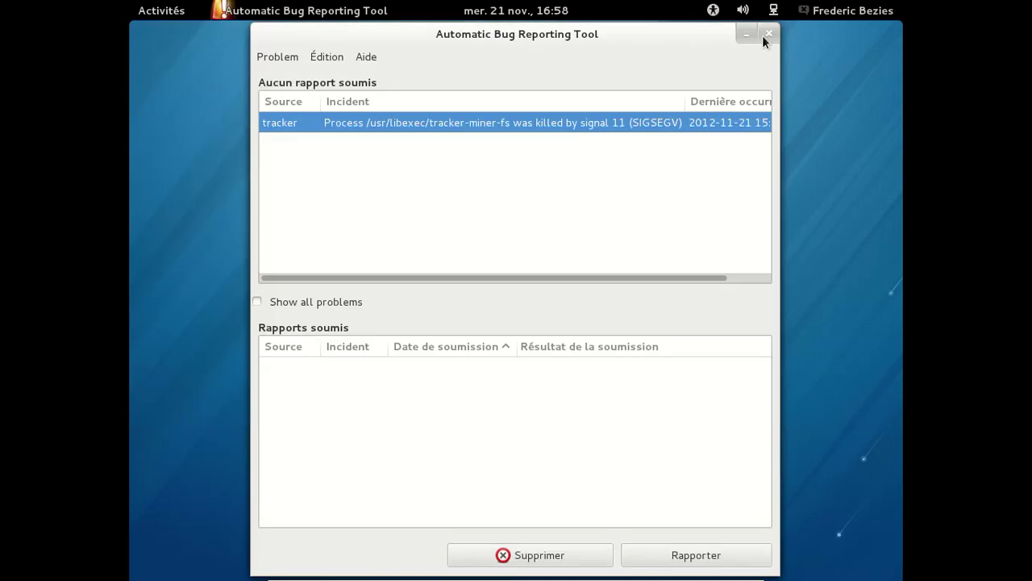
{"action": "left_click", "coordinate": [746, 35]}
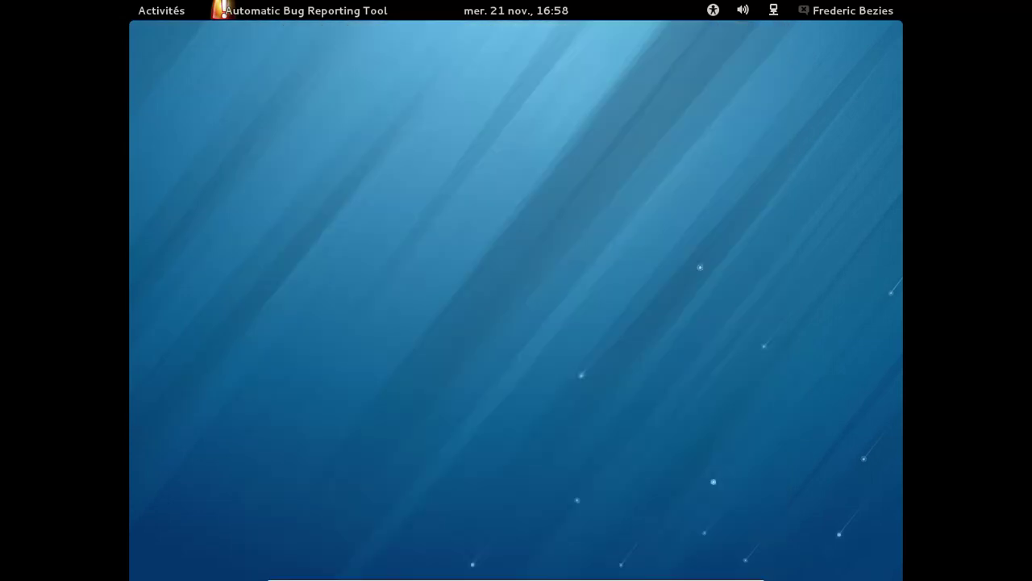
- Launch Firefox and check its version in the "À propos de Firefox" dialog, closing the dialog when done
{"action": "key", "text": "super"}
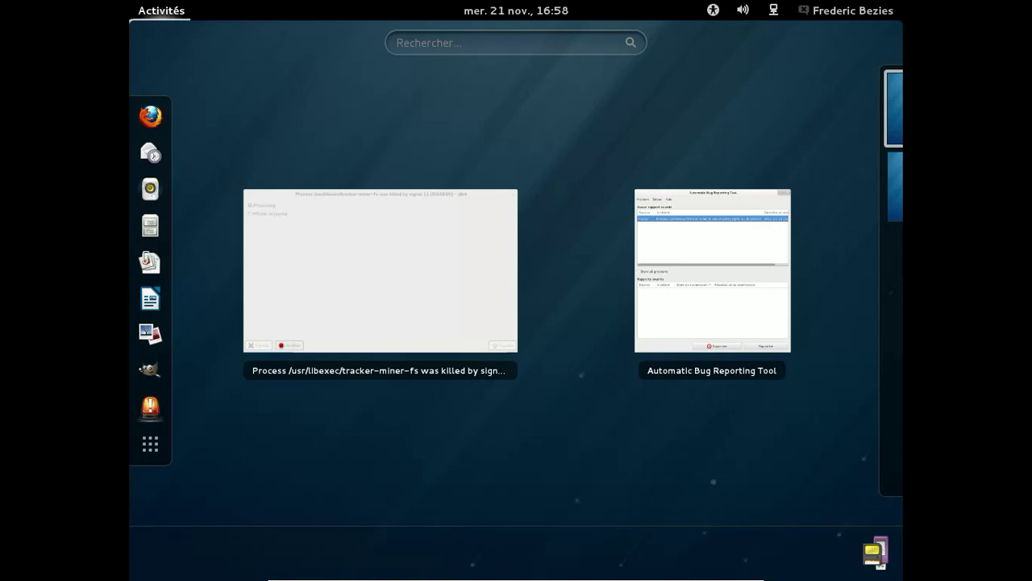
{"action": "left_click", "coordinate": [153, 113]}
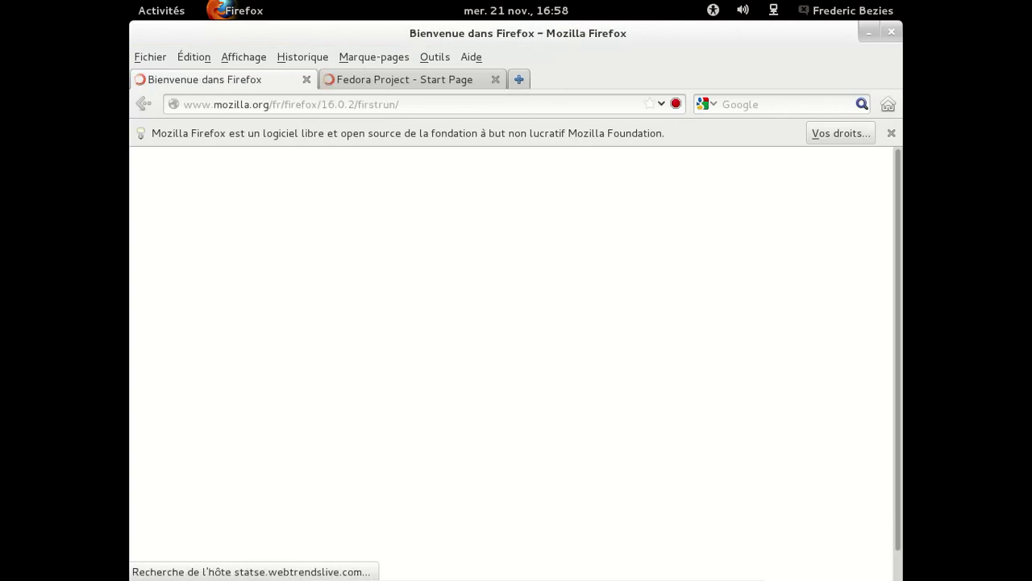
{"action": "left_click", "coordinate": [482, 58]}
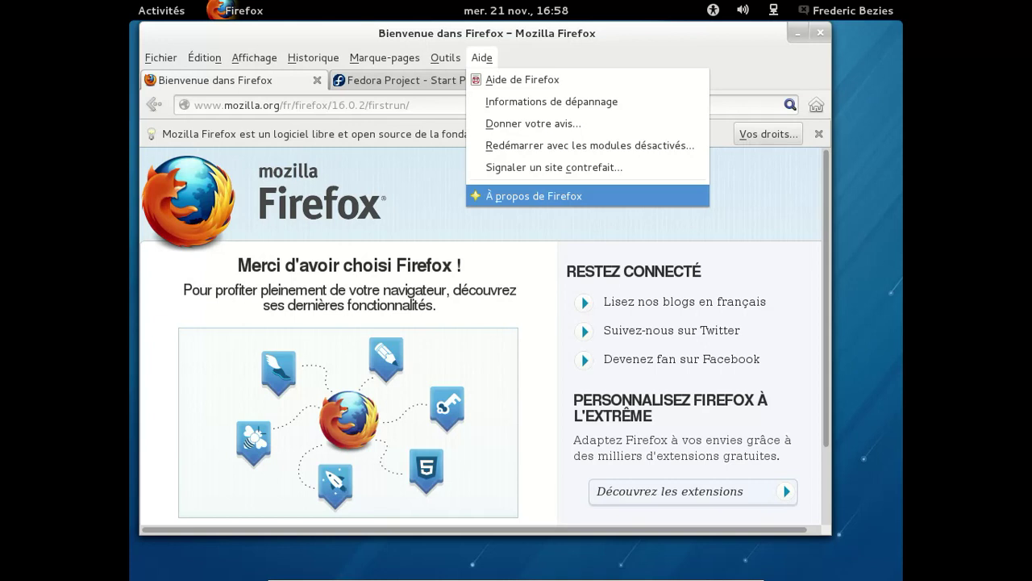
{"action": "left_click", "coordinate": [532, 196]}
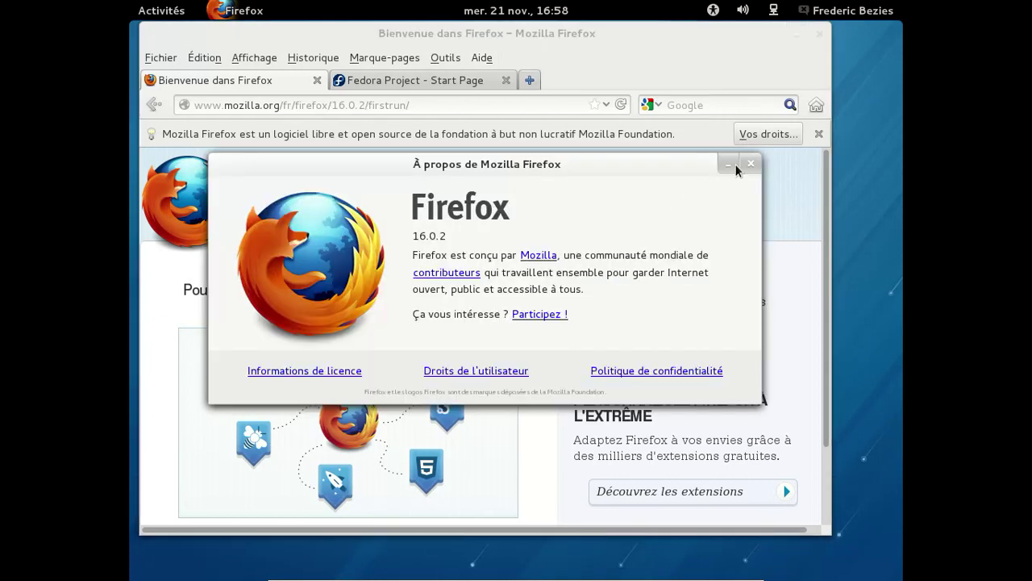
{"action": "left_click", "coordinate": [748, 166]}
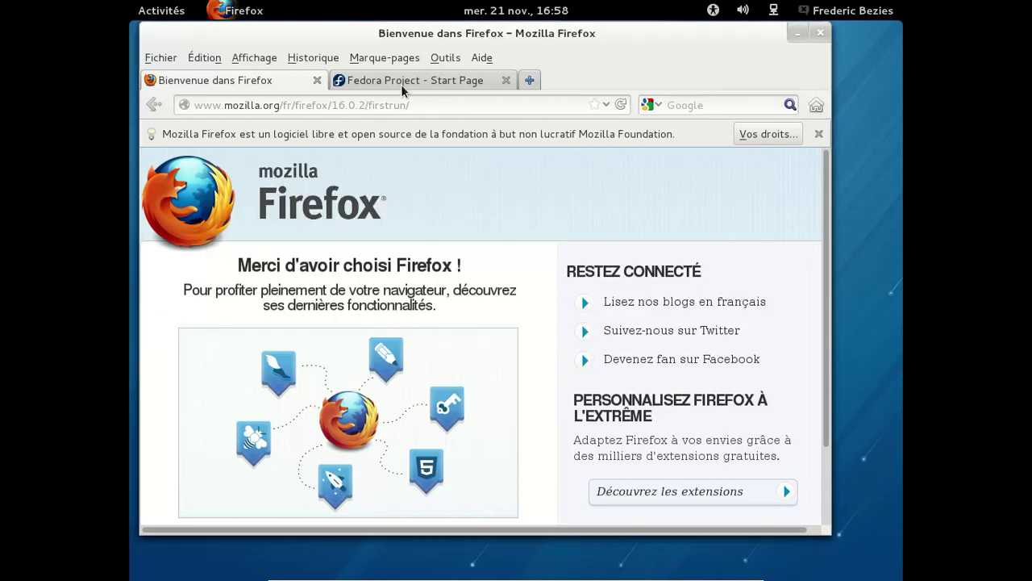
- Close the Firefox welcome tab and load about:plugins in a new tab
{"action": "left_click", "coordinate": [320, 81]}
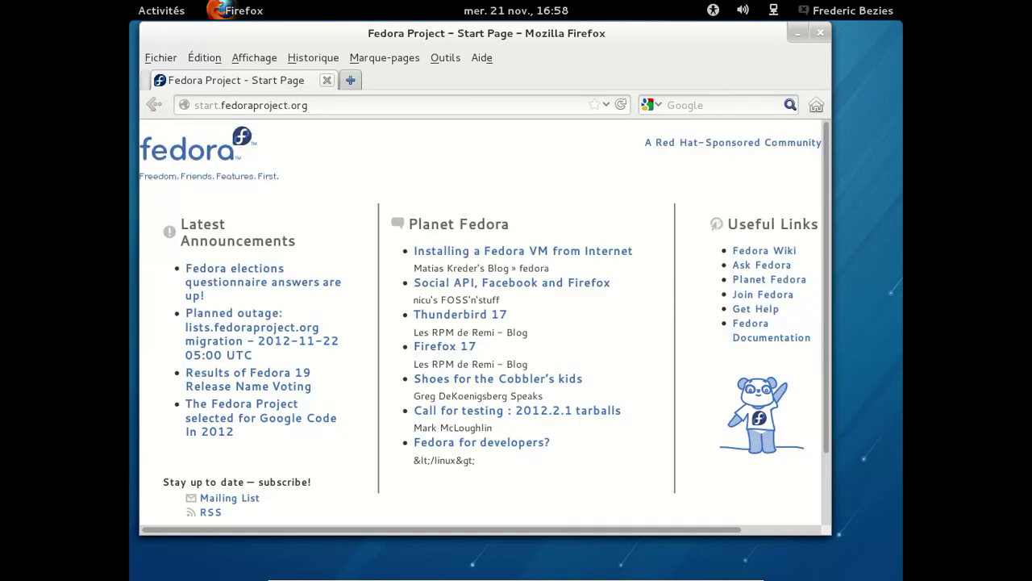
{"action": "key", "text": "ctrl+t"}
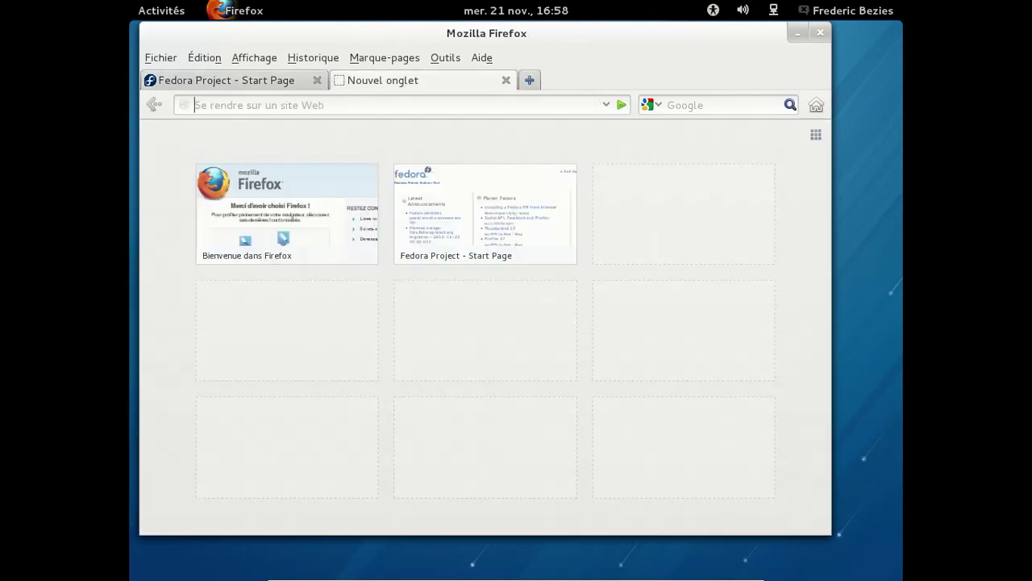
{"action": "type", "text": "abo"}
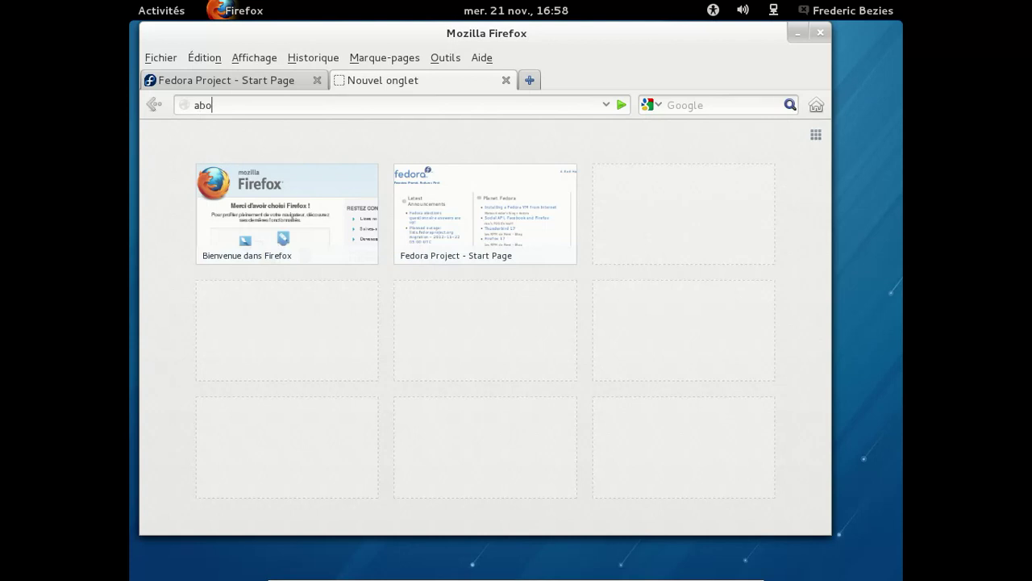
{"action": "type", "text": "ut:pluguin"}
{"action": "key", "text": "BackSpace"}
{"action": "key", "text": "BackSpace"}
{"action": "key", "text": "BackSpace"}
{"action": "key", "text": "Return"}
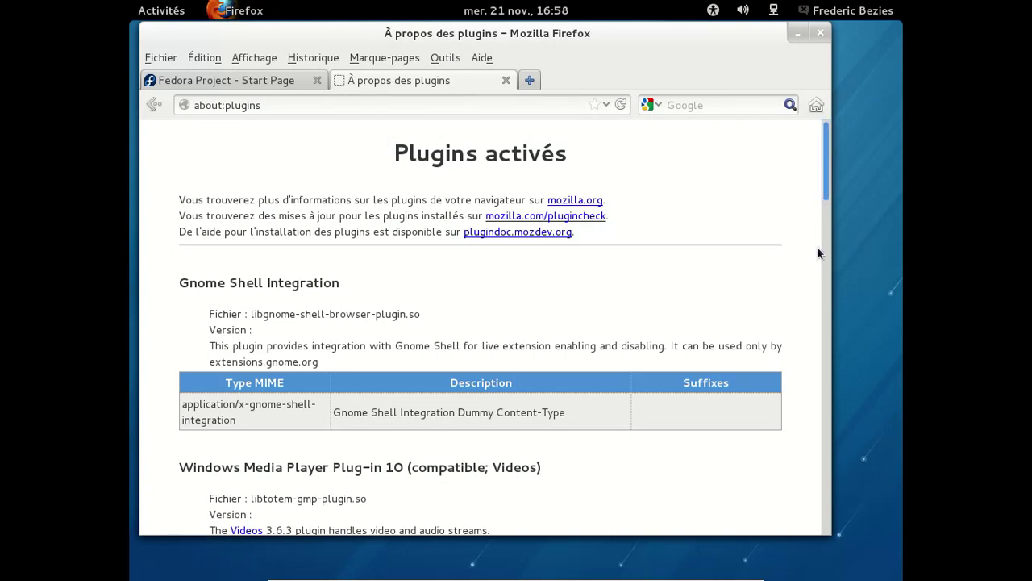
- Examine the list of enabled plugins and close Firefox with all its tabs
{"action": "scroll", "coordinate": [817, 253], "scroll_direction": "down", "scroll_amount": 10}
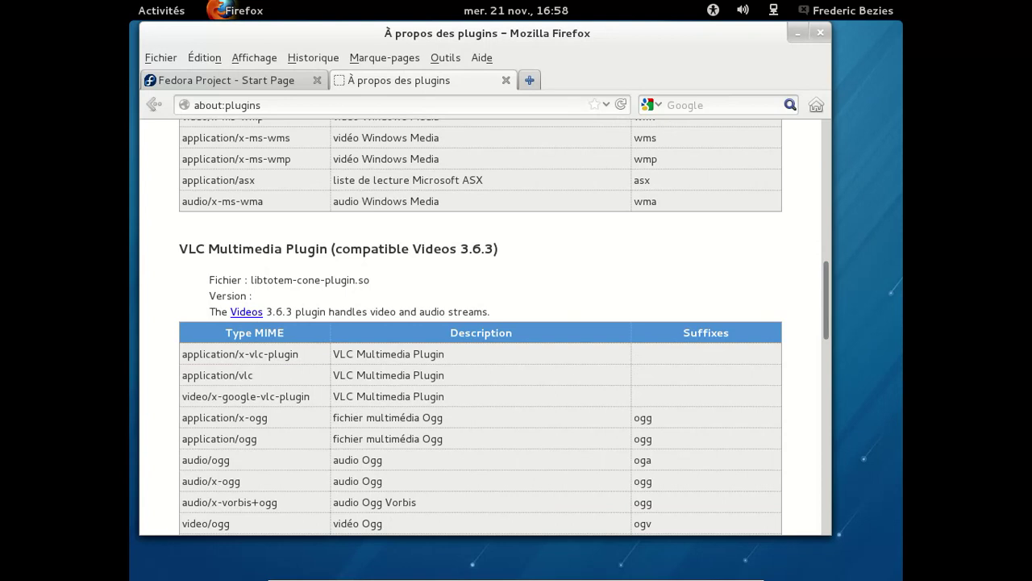
{"action": "scroll", "coordinate": [821, 398], "scroll_direction": "down", "scroll_amount": 15}
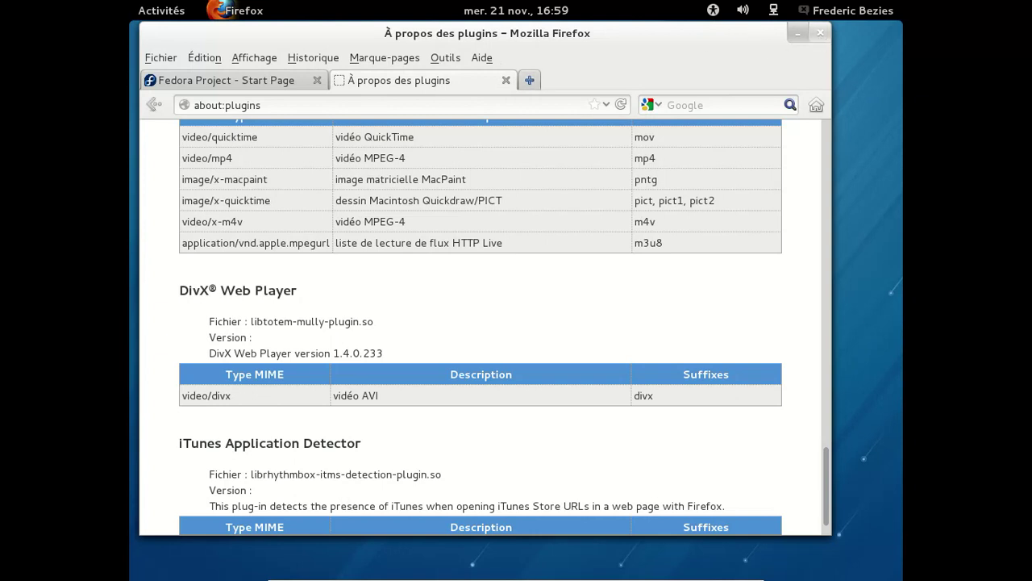
{"action": "left_click", "coordinate": [820, 32]}
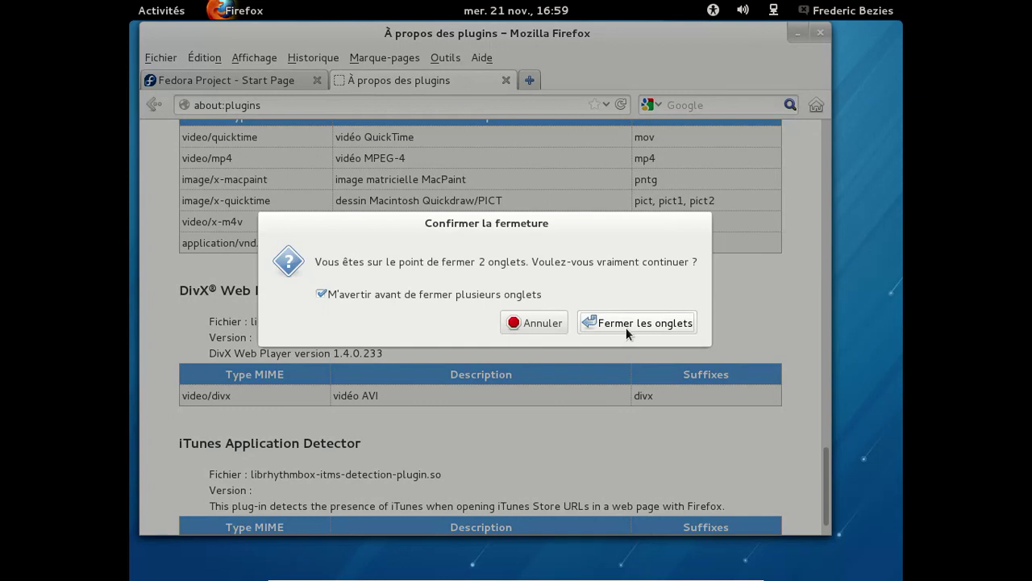
{"action": "left_click", "coordinate": [628, 333]}
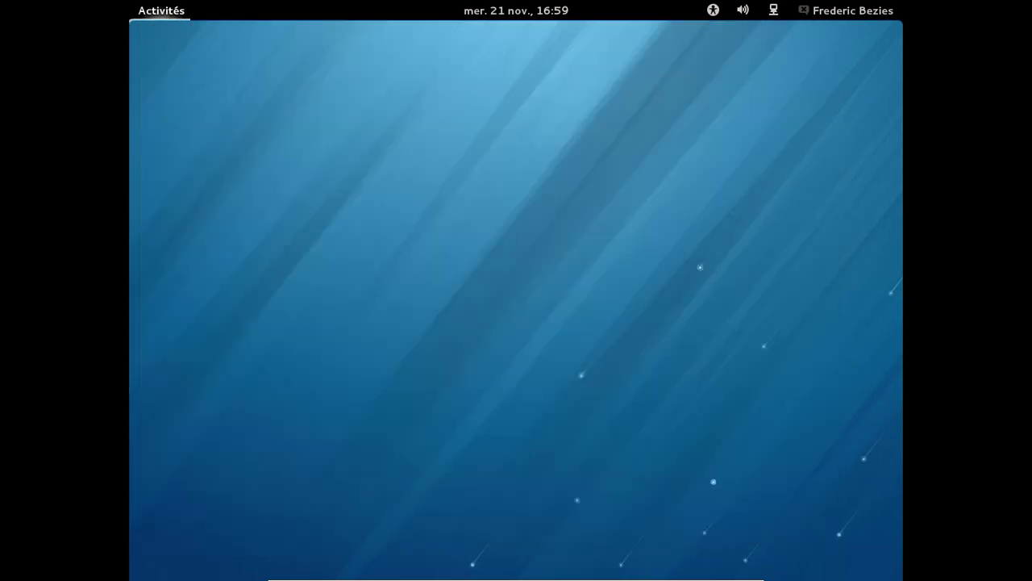
- Launch Rhythmbox from the activities overview
{"action": "left_click", "coordinate": [161, 11]}
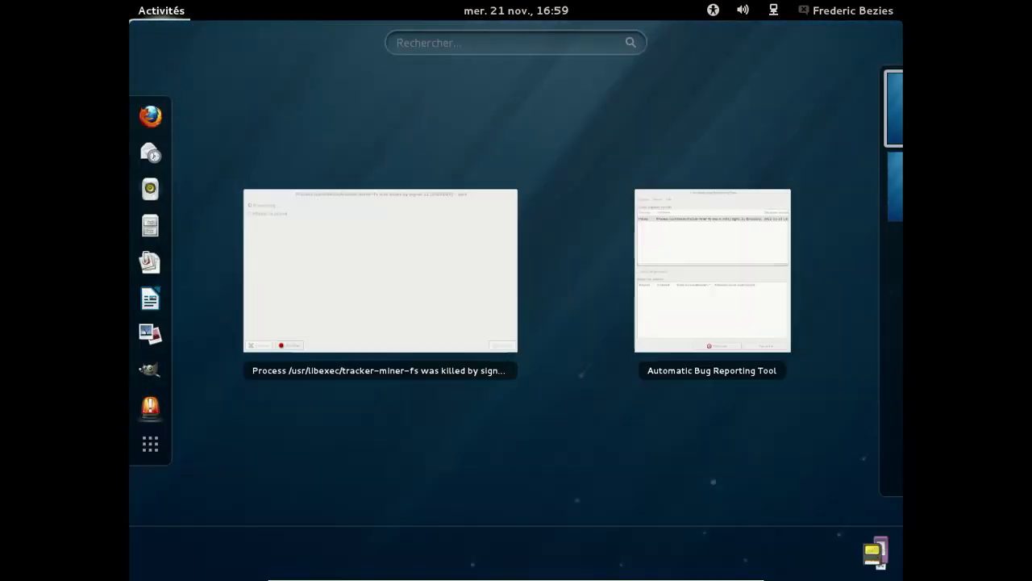
{"action": "mouse_move", "coordinate": [316, 248]}
{"action": "mouse_move", "coordinate": [646, 238]}
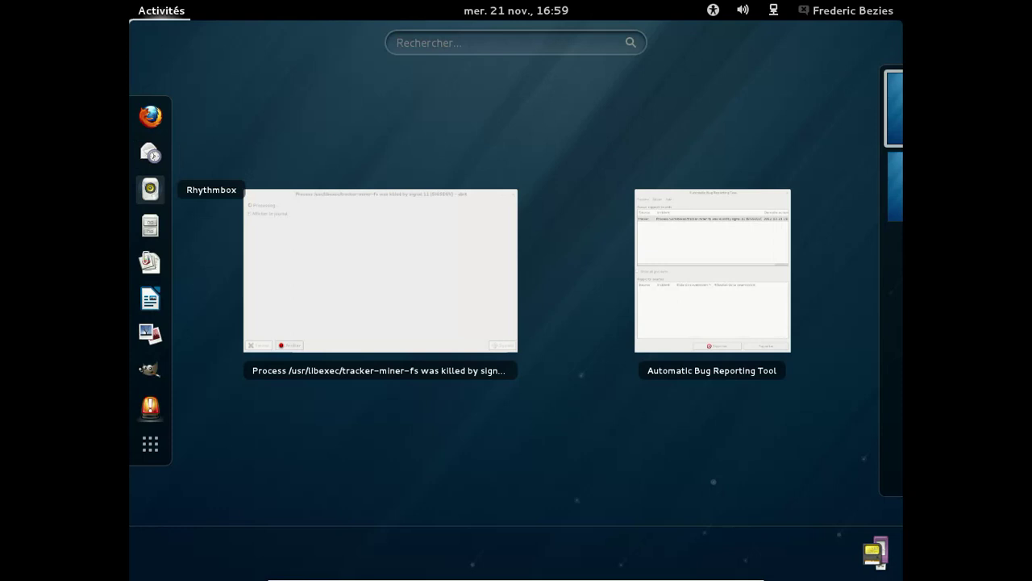
{"action": "left_click", "coordinate": [150, 189]}
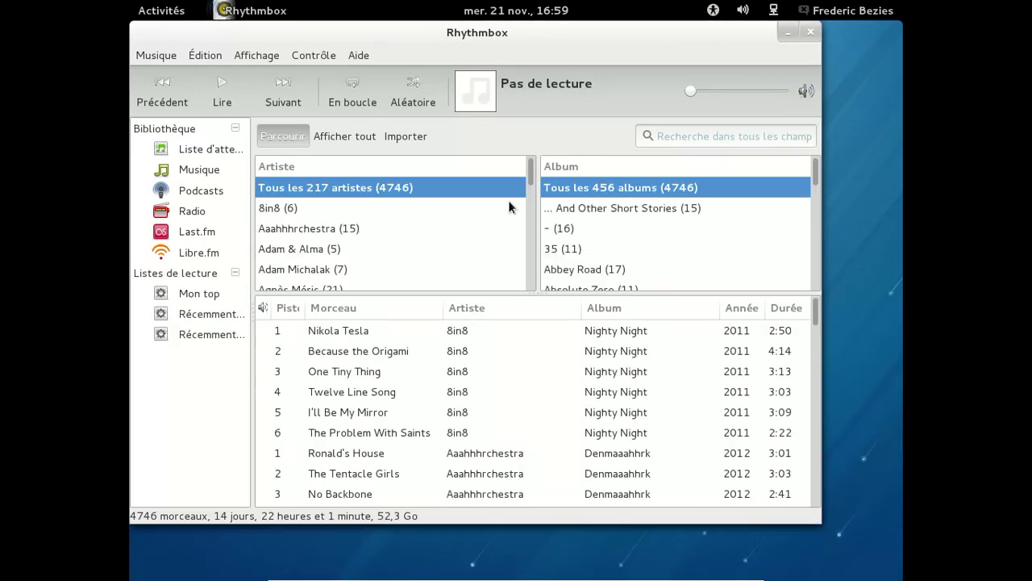
- Play Amanda Palmer's album "Amanda Palmer Goes Down Under" briefly from the music library and pause it
{"action": "scroll", "coordinate": [391, 234], "scroll_direction": "down", "scroll_amount": 3}
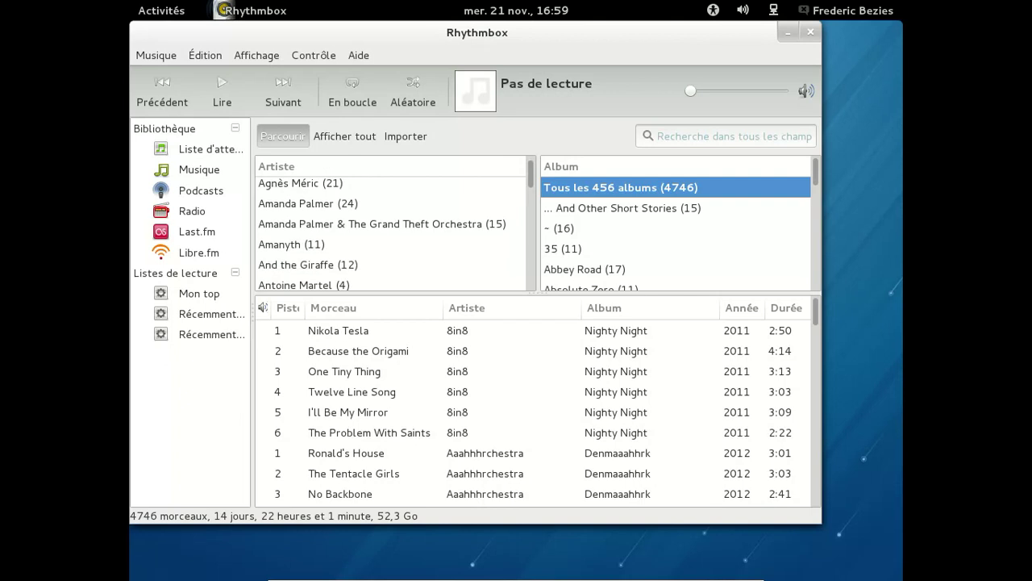
{"action": "left_click", "coordinate": [308, 204]}
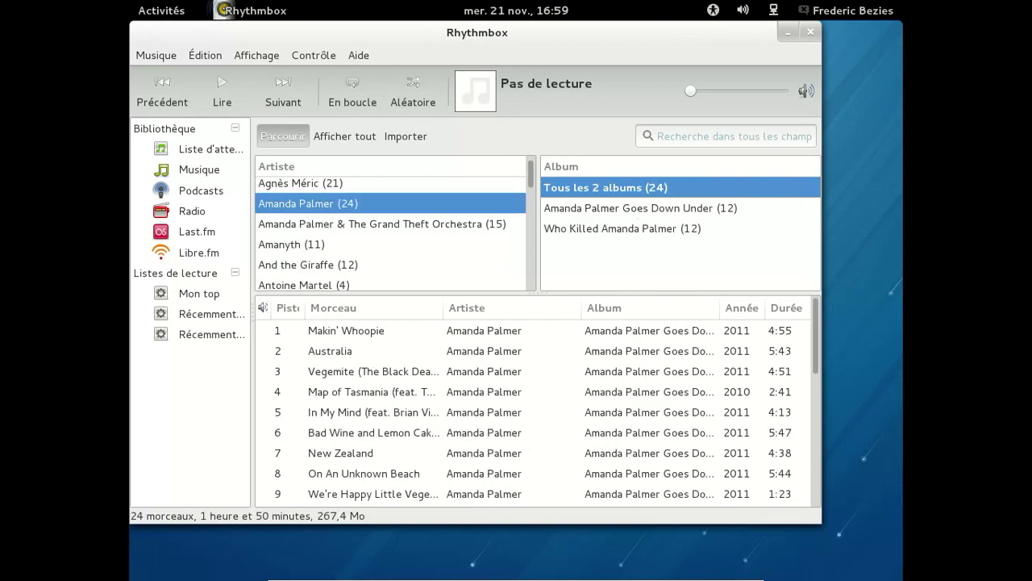
{"action": "left_click", "coordinate": [639, 208]}
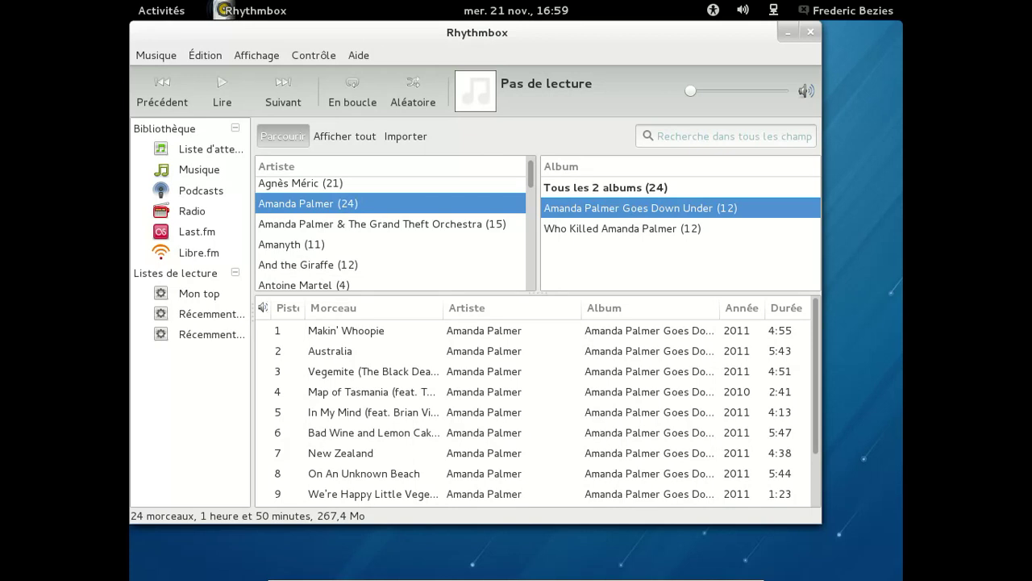
{"action": "key", "text": "ctrl+space"}
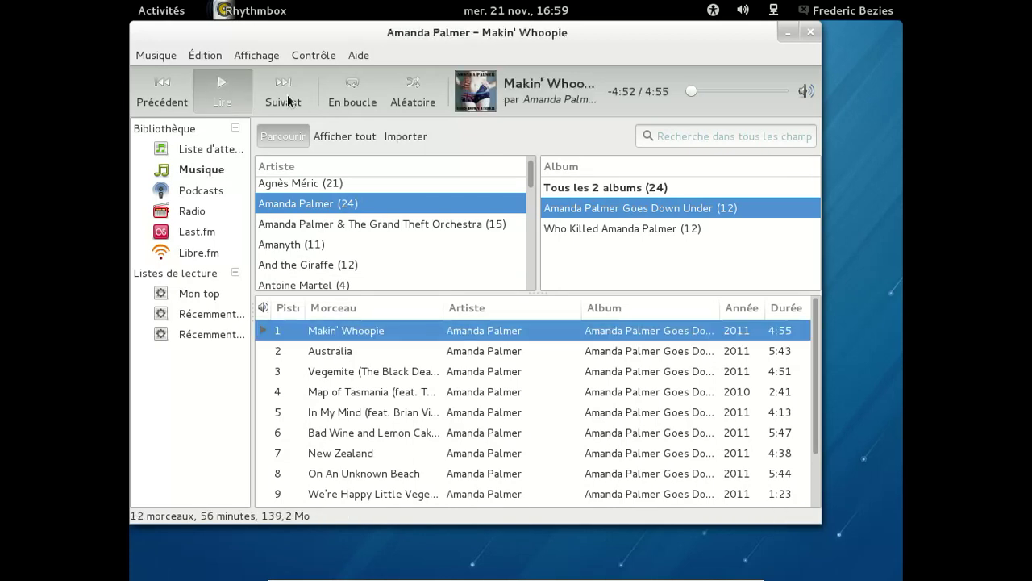
{"action": "left_click", "coordinate": [238, 95]}
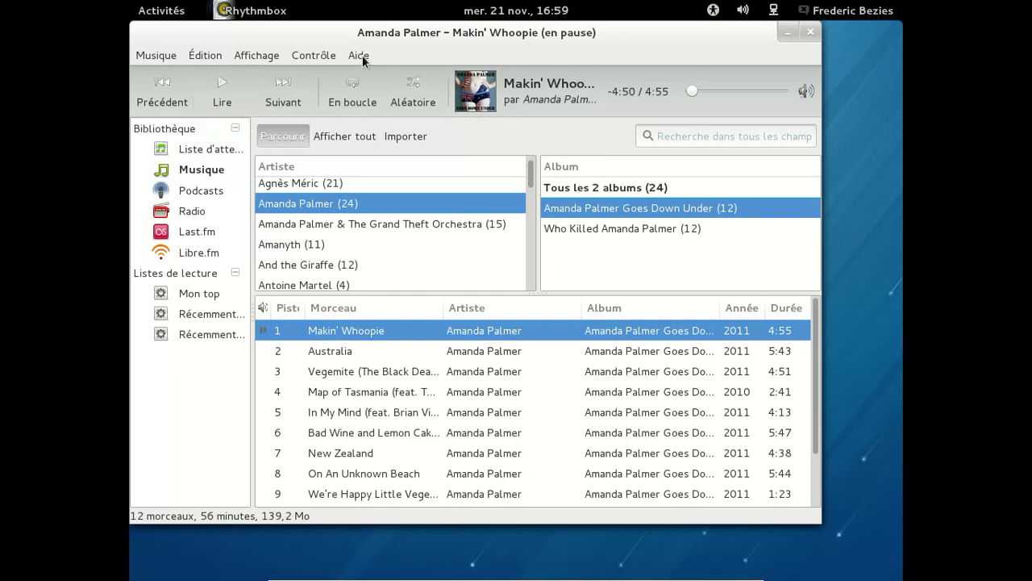
- Check the version in the "À propos de Rhythmbox" dialog and quit Rhythmbox
{"action": "key", "text": "alt+a"}
{"action": "key", "text": "Down"}
{"action": "key", "text": "Return"}
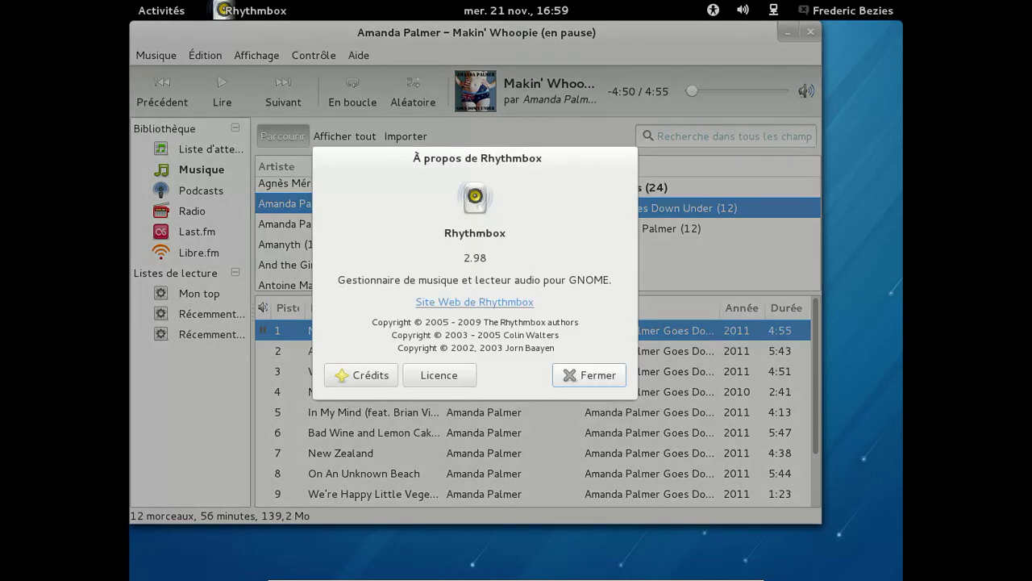
{"action": "left_click", "coordinate": [589, 375]}
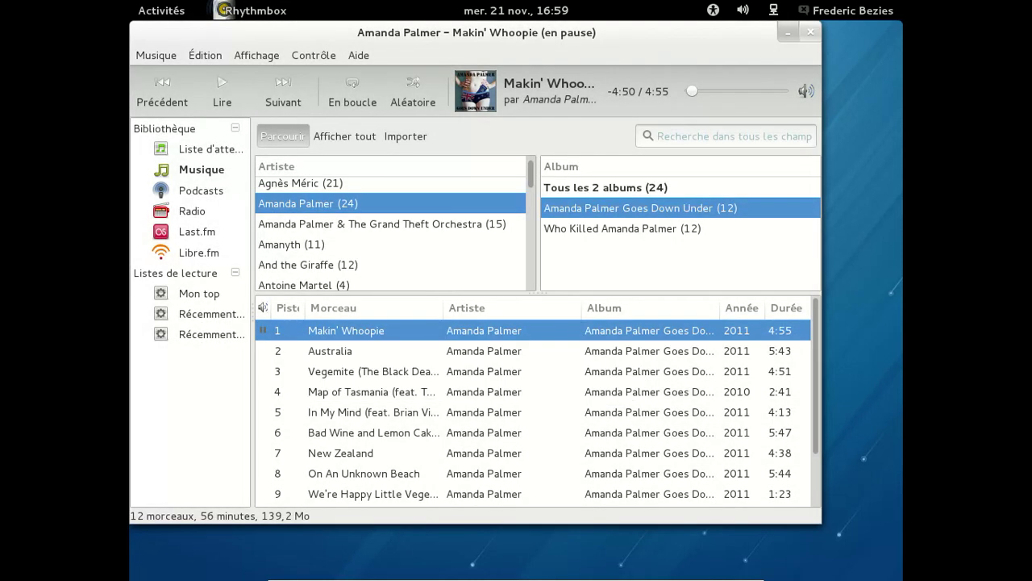
{"action": "key", "text": "ctrl+q"}
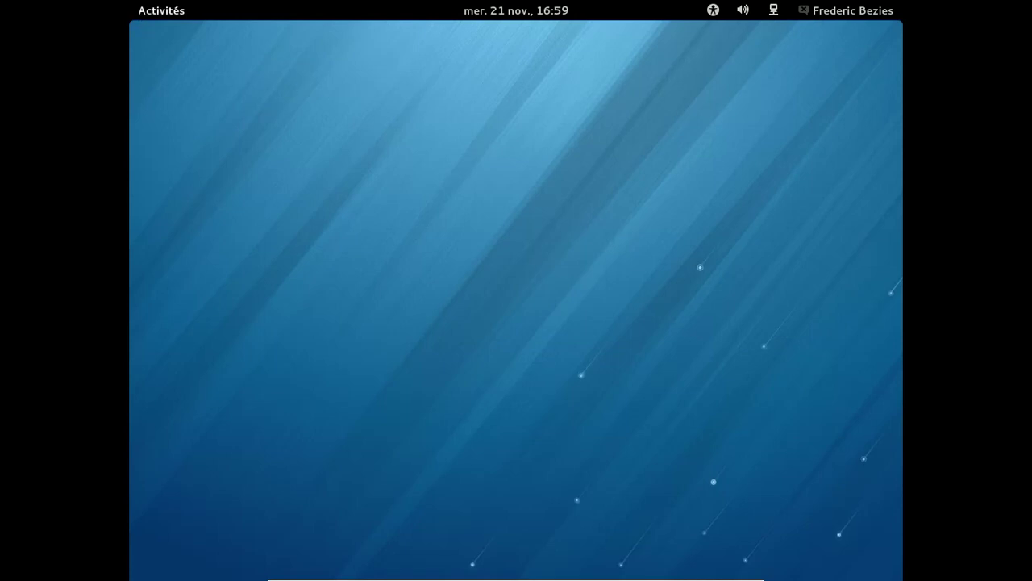
- Launch LibreOffice Writer and return to the activities overview
{"action": "left_click", "coordinate": [161, 11]}
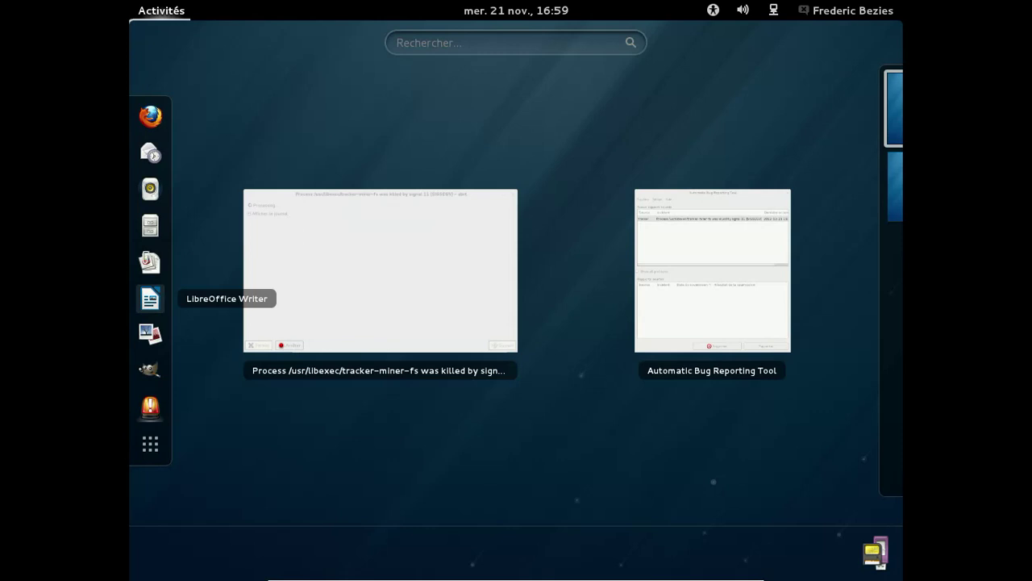
{"action": "left_click", "coordinate": [150, 298]}
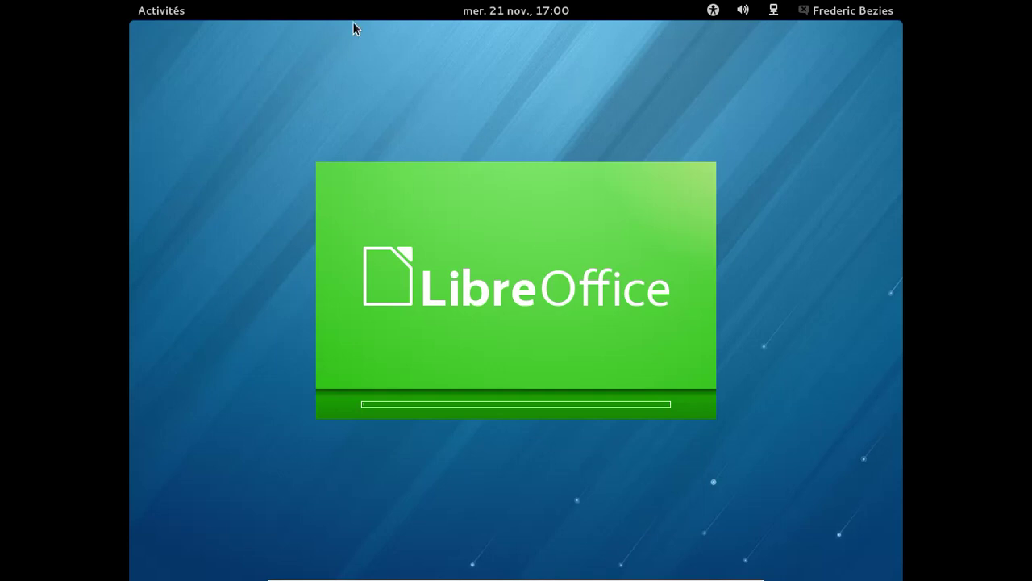
{"action": "mouse_move", "coordinate": [129, 0]}
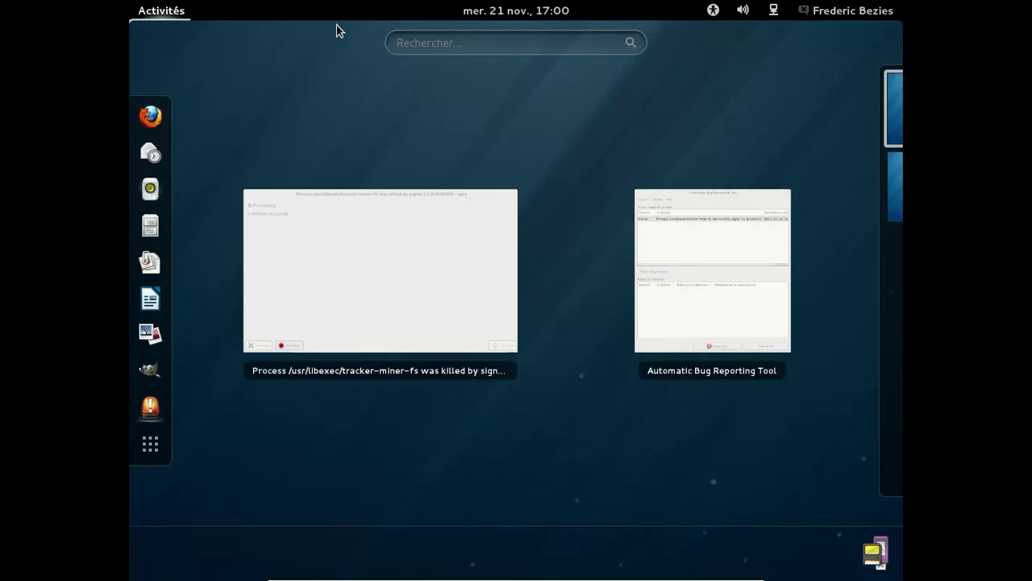
- Launch Machines from the full list of installed applications
{"action": "left_click", "coordinate": [443, 45]}
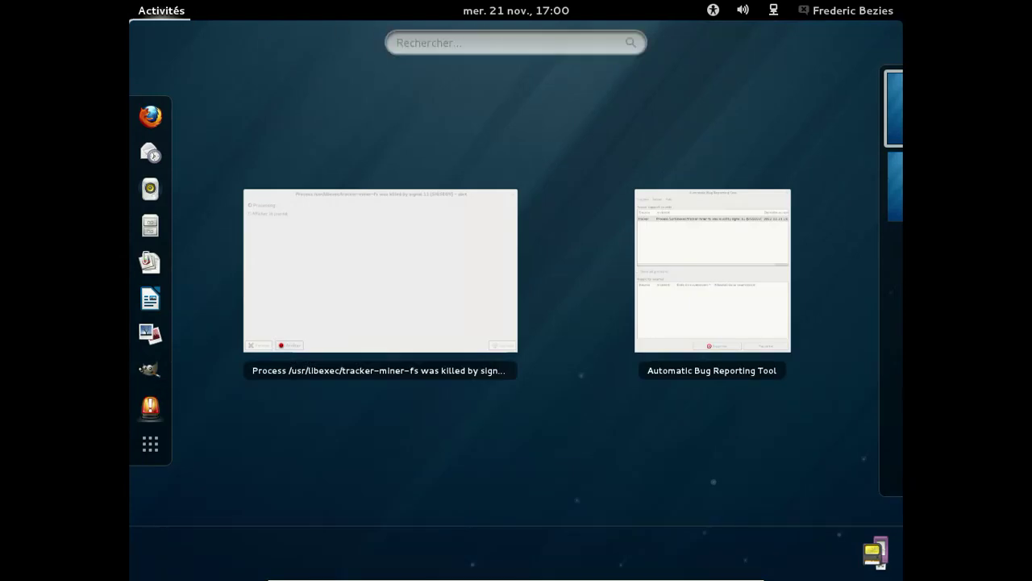
{"action": "left_click", "coordinate": [412, 50]}
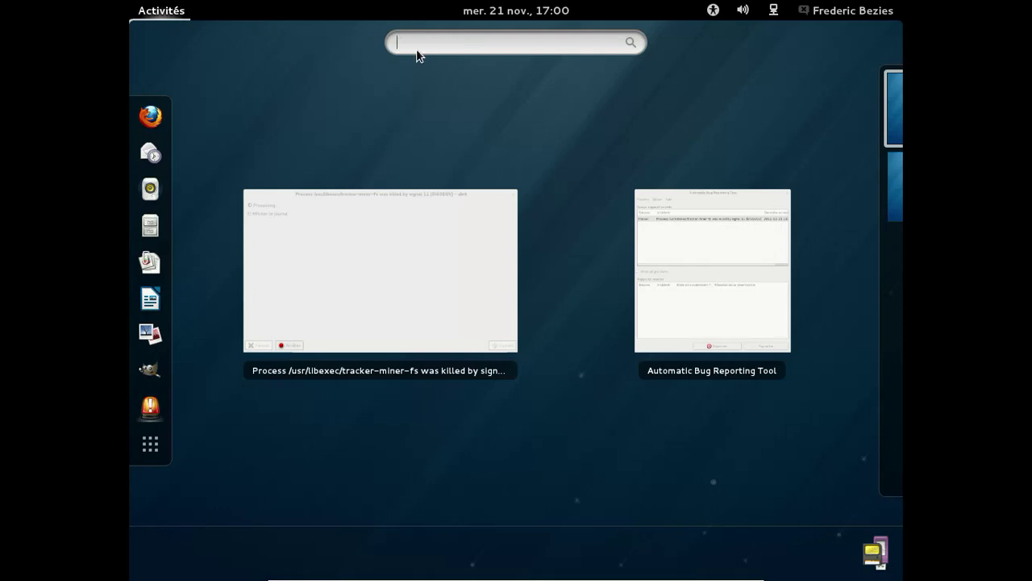
{"action": "left_click", "coordinate": [150, 444]}
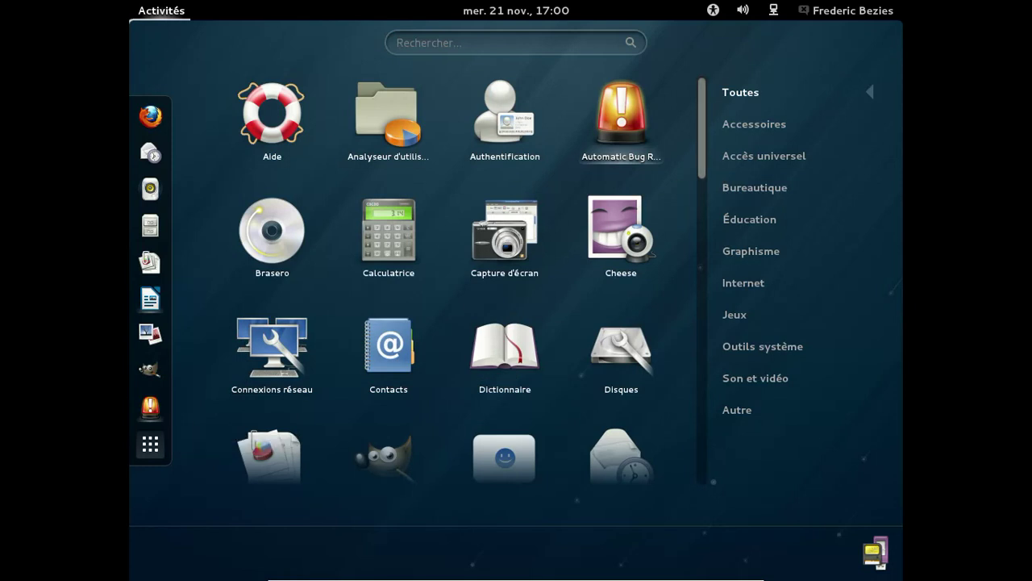
{"action": "scroll", "coordinate": [707, 180], "scroll_direction": "down", "scroll_amount": 3}
{"action": "left_click_drag", "start_coordinate": [707, 202], "coordinate": [702, 314]}
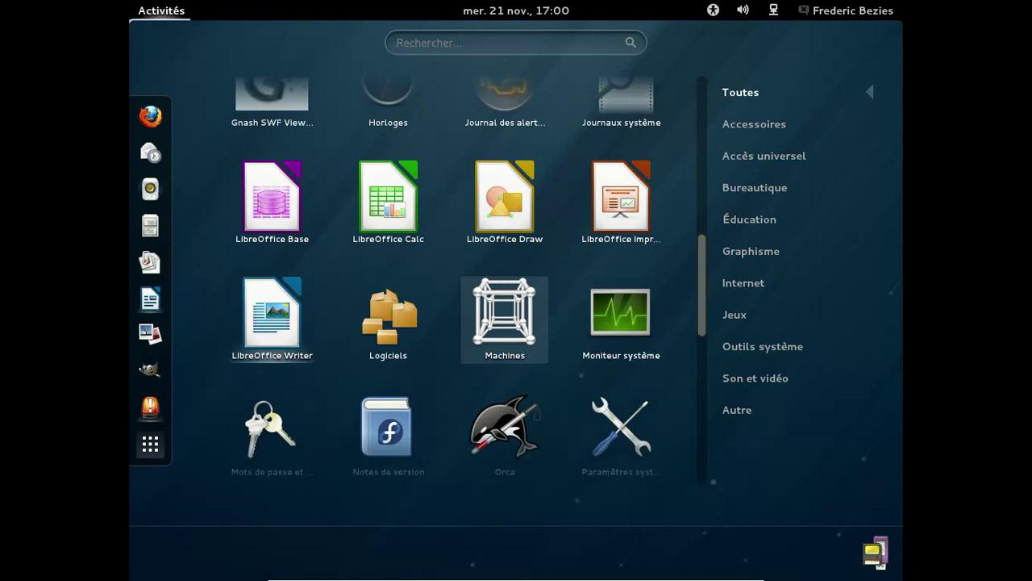
{"action": "mouse_move", "coordinate": [704, 302]}
{"action": "left_mouse_down"}
{"action": "mouse_move", "coordinate": [702, 454]}
{"action": "mouse_move", "coordinate": [705, 292]}
{"action": "left_mouse_up"}
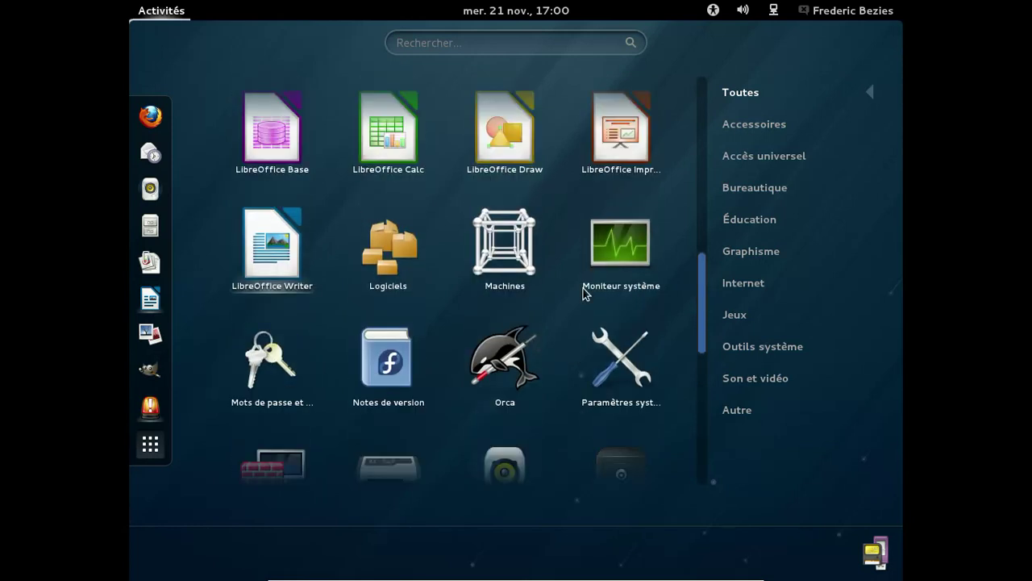
{"action": "left_click", "coordinate": [505, 246]}
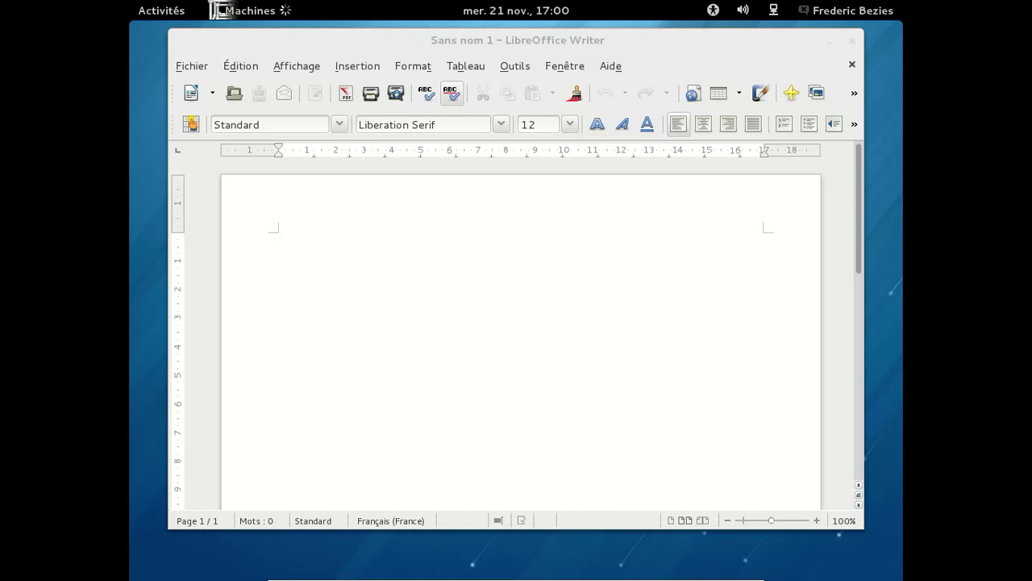
- Check the version in the "À propos de LibreOffice" dialog and close LibreOffice Writer
{"action": "left_click", "coordinate": [610, 65]}
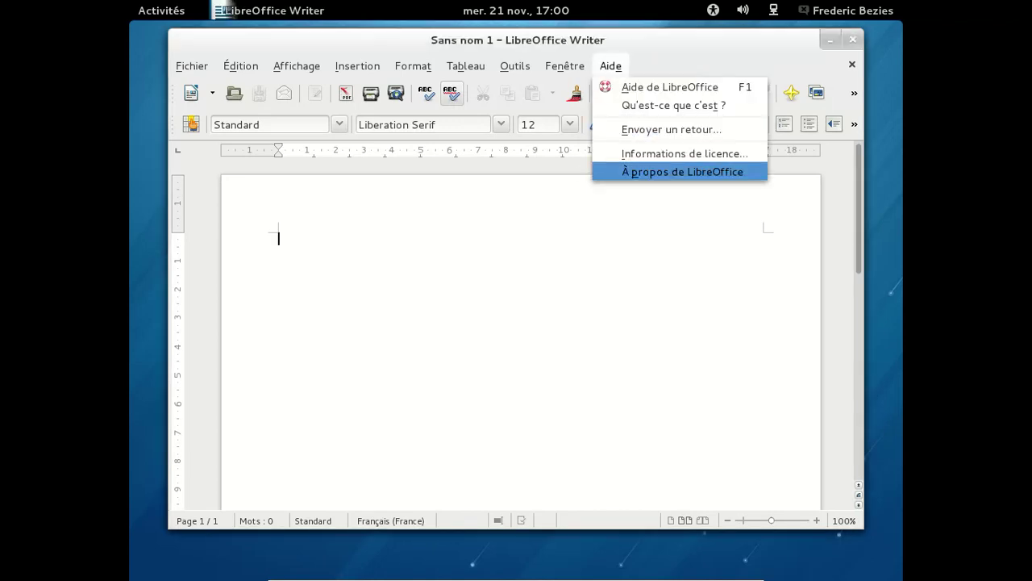
{"action": "left_click", "coordinate": [636, 173]}
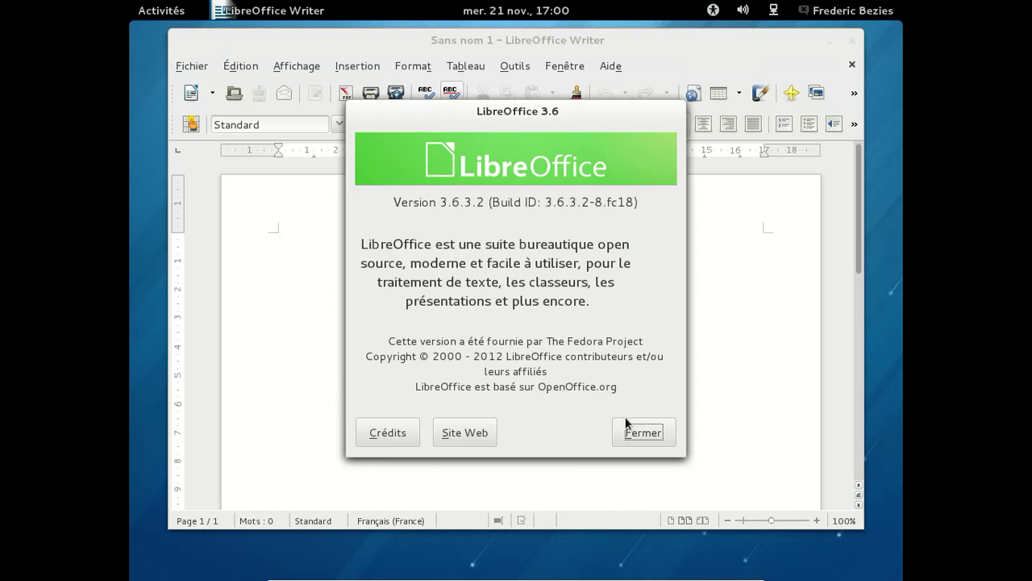
{"action": "left_click", "coordinate": [642, 430]}
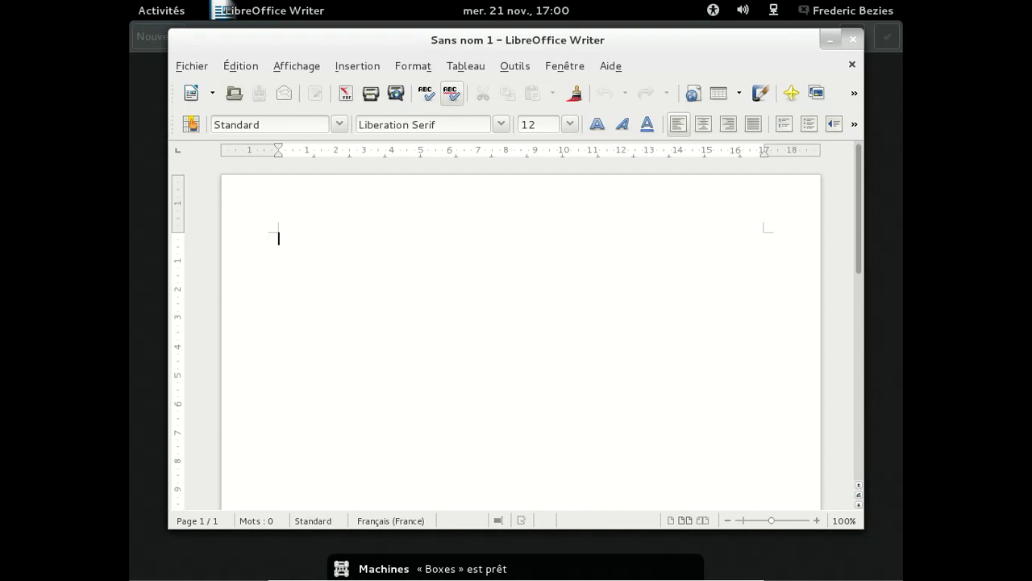
{"action": "left_click", "coordinate": [851, 38]}
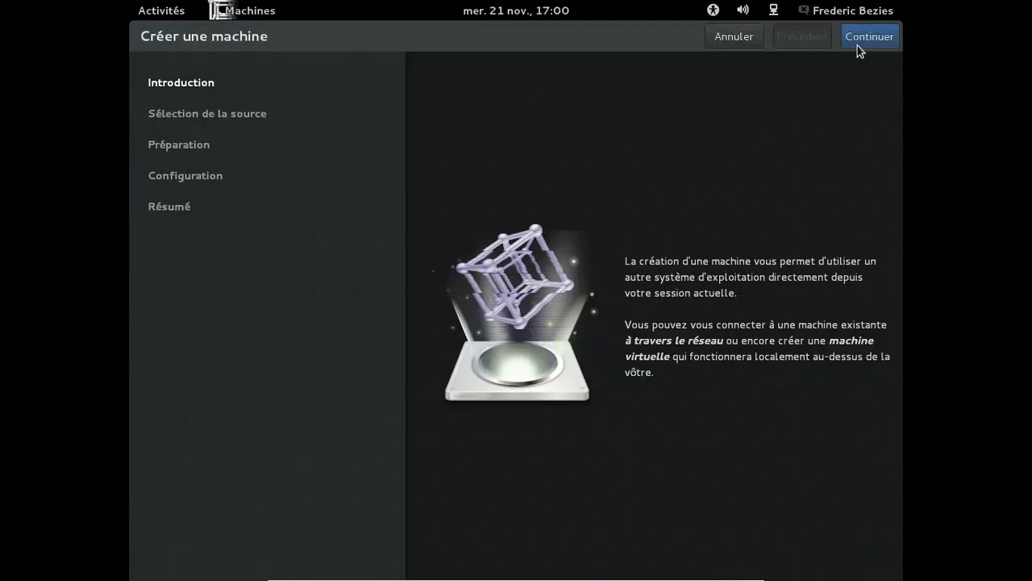
- Create a virtual machine in Machines from the Fedora 18 (Live) source, keeping the proposed memory and disk settings
{"action": "key", "text": "Return"}
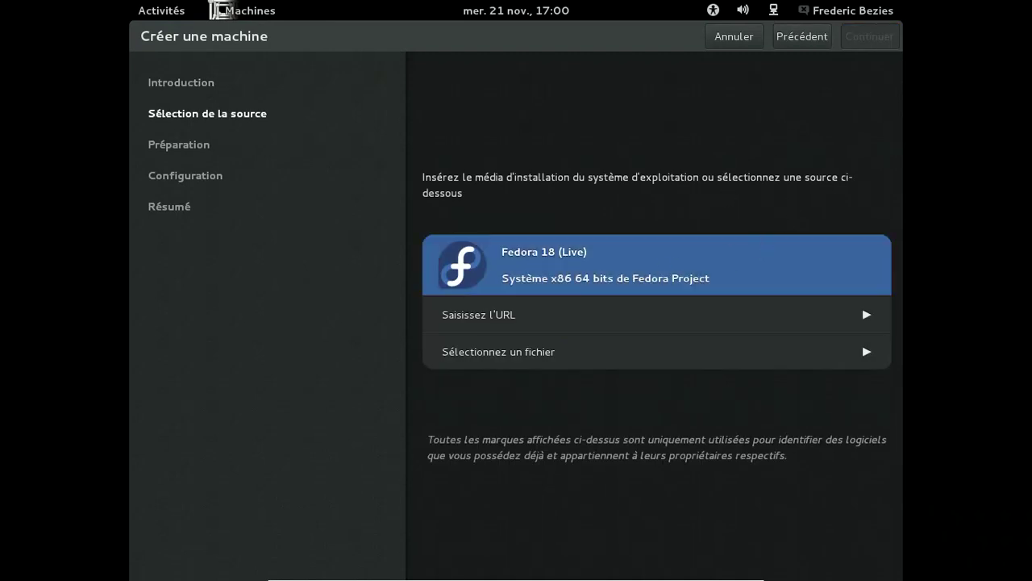
{"action": "left_click", "coordinate": [867, 39]}
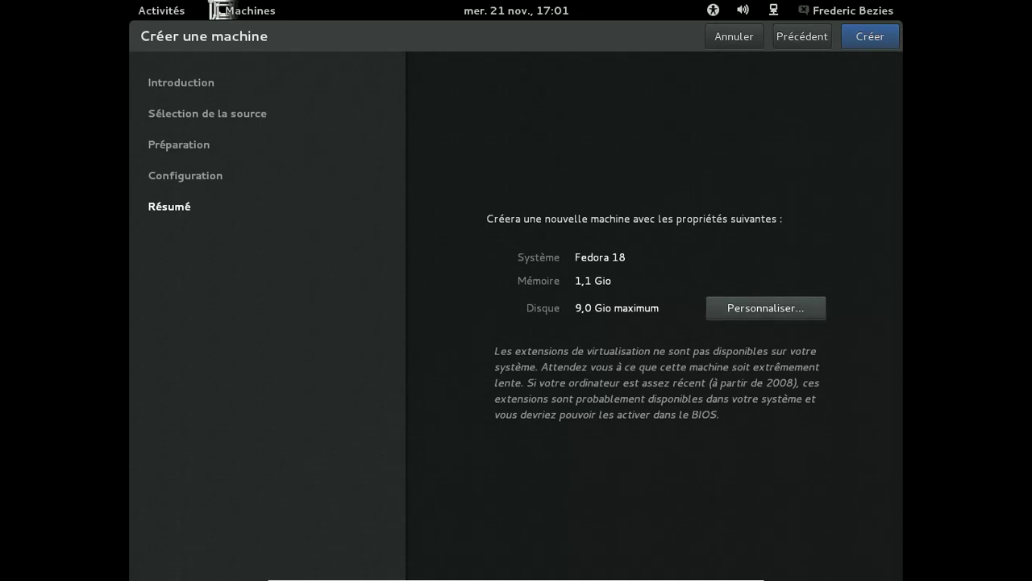
{"action": "left_click", "coordinate": [859, 38]}
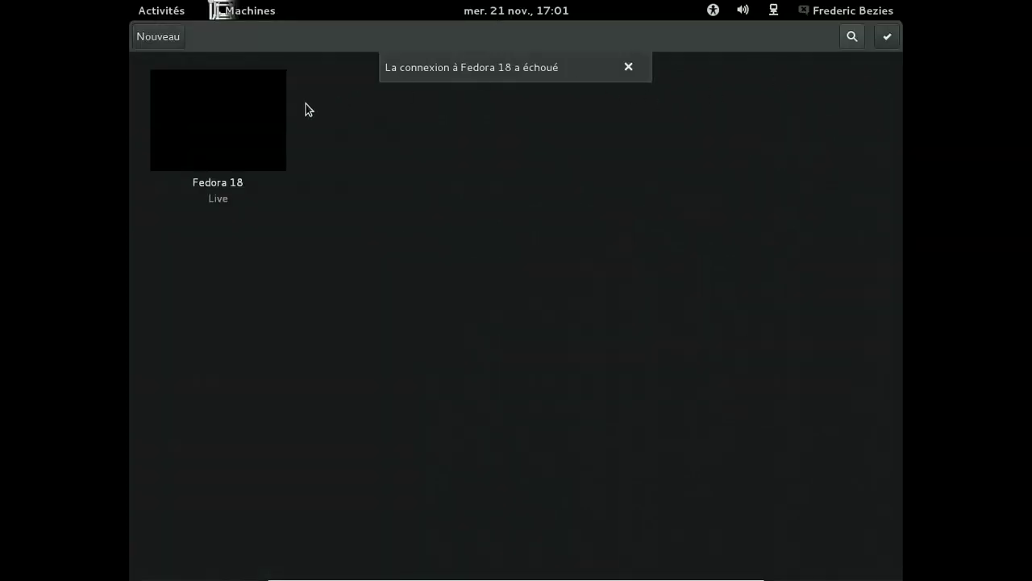
- Try to open the Fedora 18 machine and dismiss the connection notifications
{"action": "left_click", "coordinate": [218, 121]}
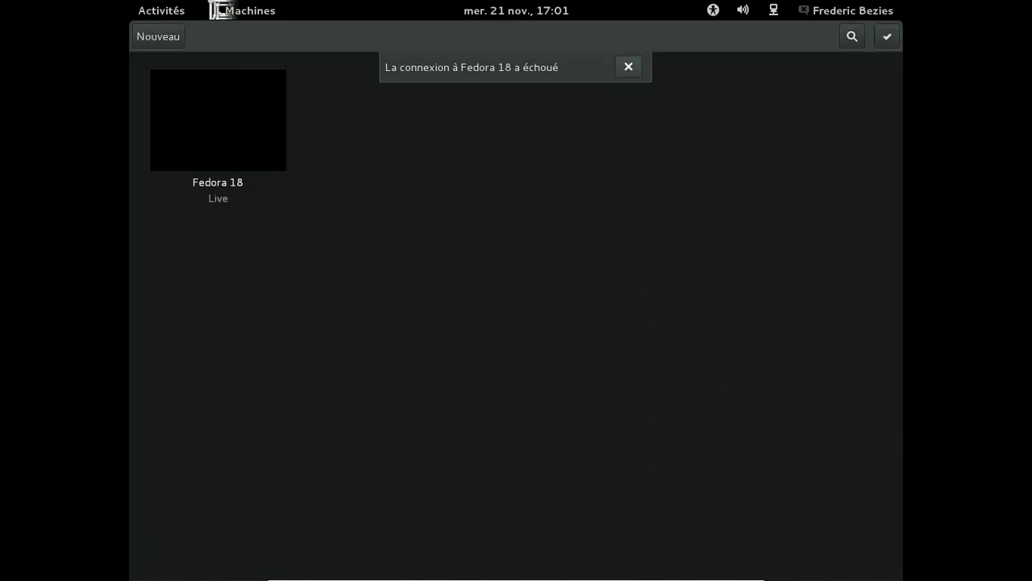
{"action": "left_click", "coordinate": [628, 67]}
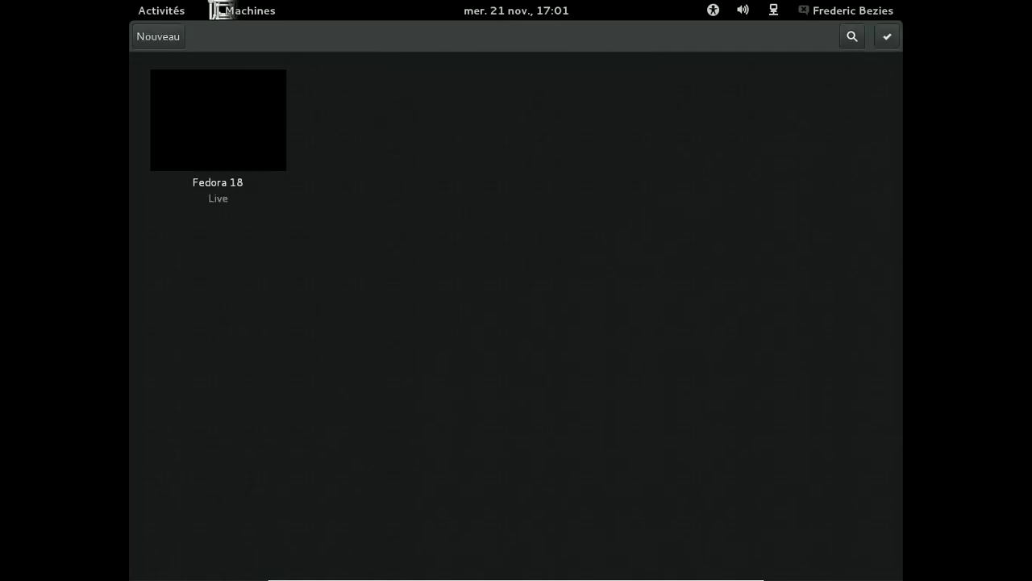
{"action": "left_click", "coordinate": [218, 170]}
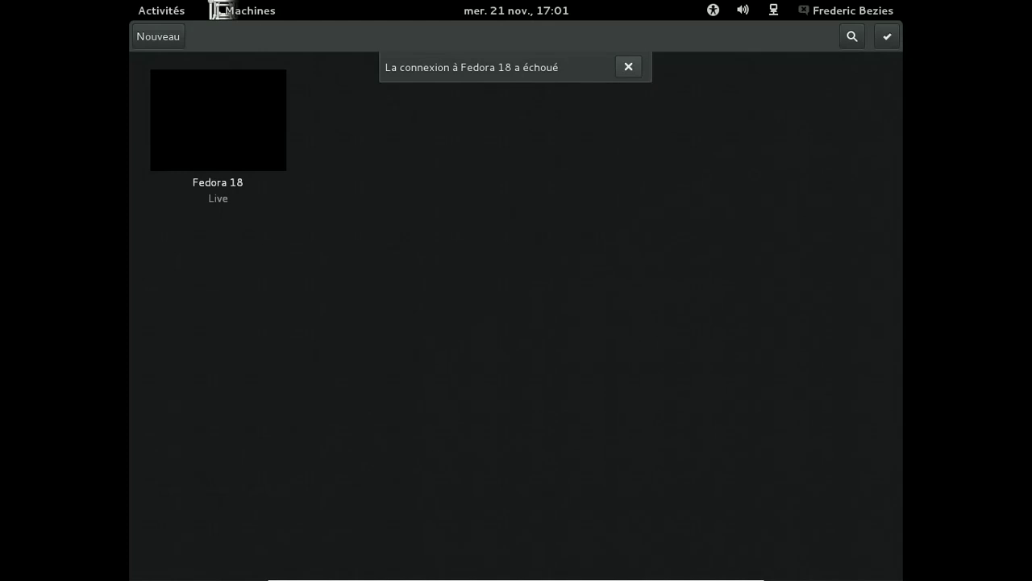
{"action": "left_click", "coordinate": [629, 67]}
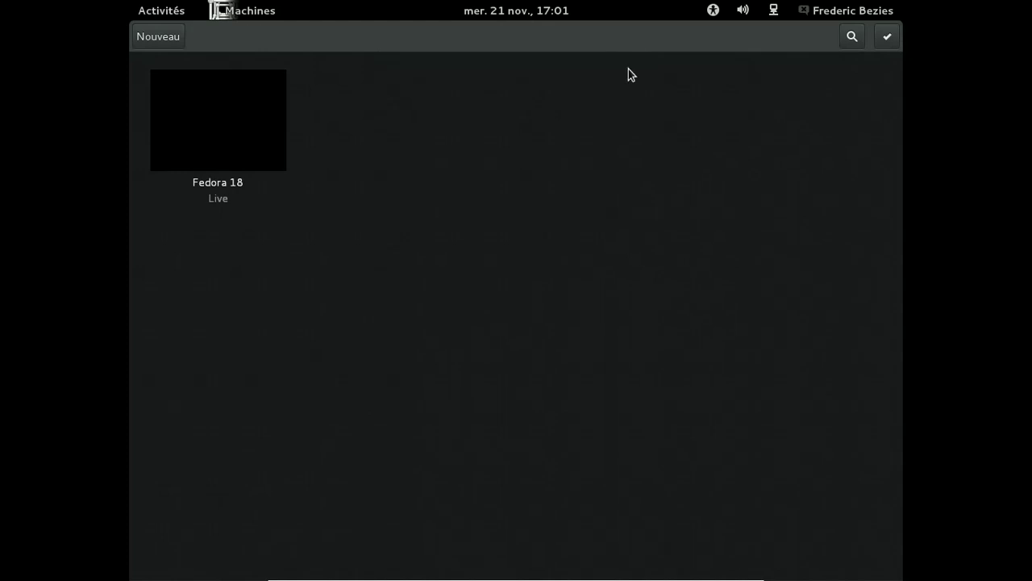
- Check the version in the "À propos de Machines" dialog and quit Machines
{"action": "left_click", "coordinate": [241, 10]}
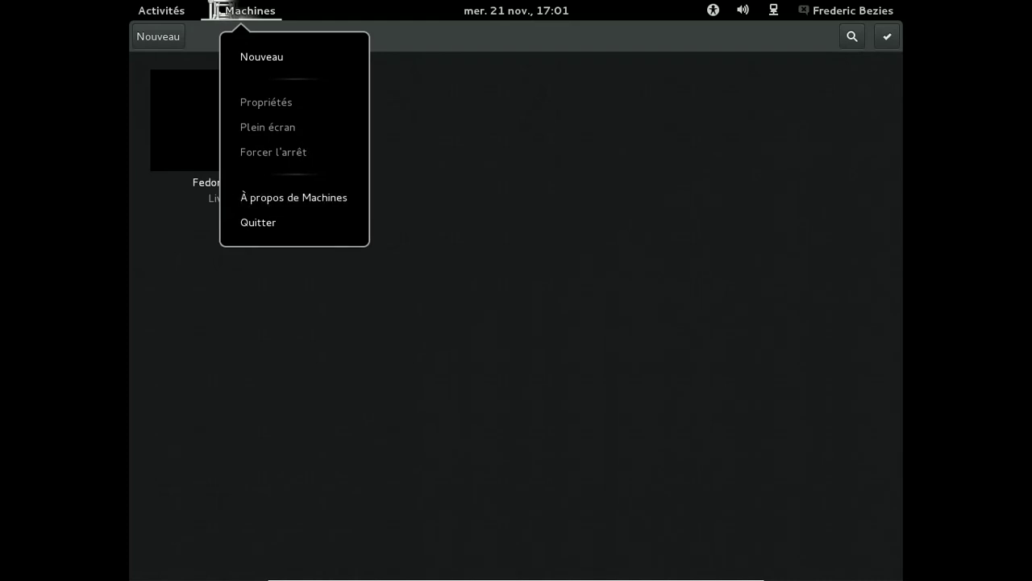
{"action": "left_click", "coordinate": [235, 11]}
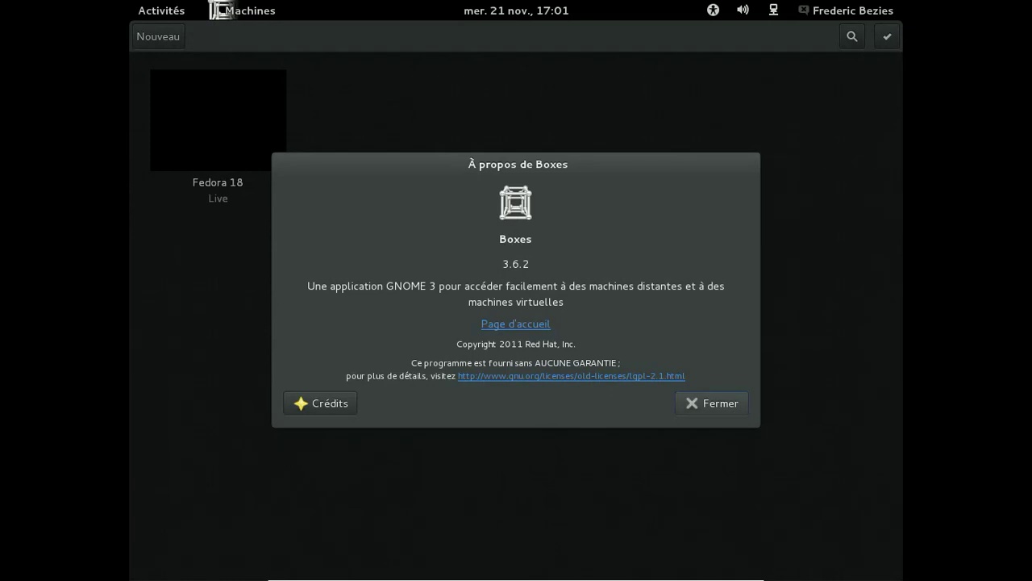
{"action": "left_click", "coordinate": [711, 403]}
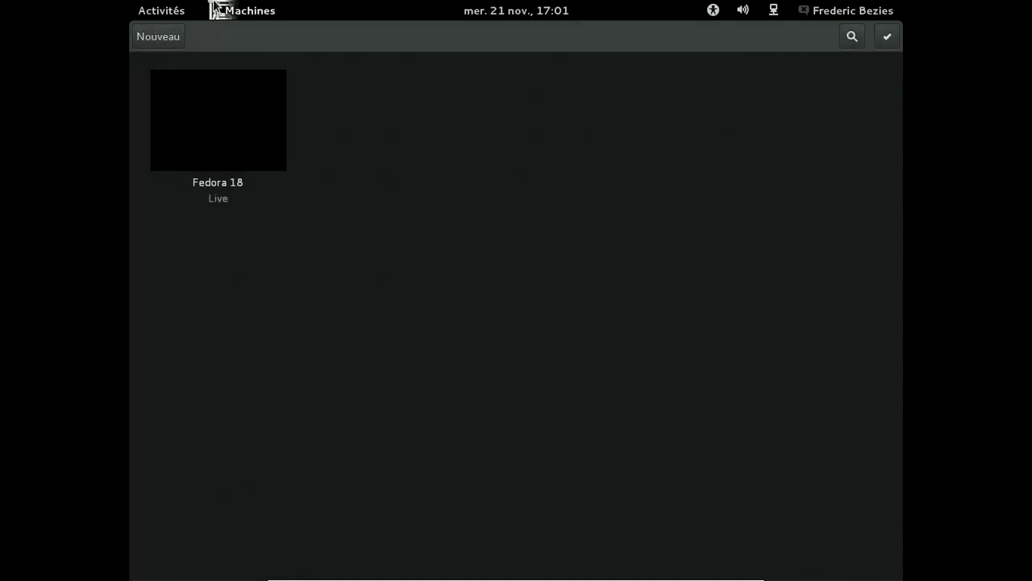
{"action": "left_click", "coordinate": [219, 9]}
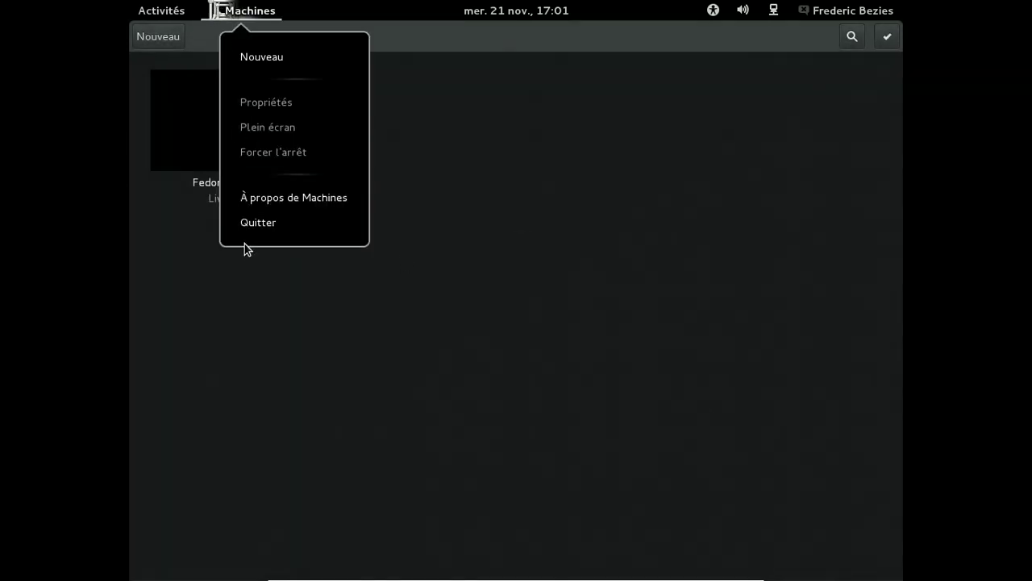
{"action": "left_click", "coordinate": [258, 222]}
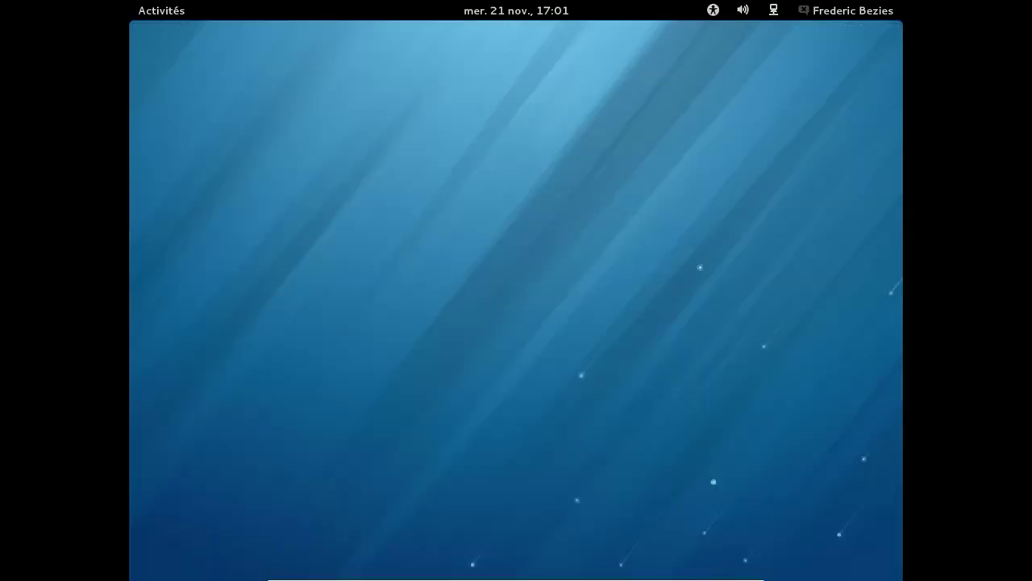
- Switch to the tracker-miner-fs crash report and allow the core dump upload with "Ne plus demander" enabled
{"action": "left_click", "coordinate": [187, 11]}
{"action": "mouse_move", "coordinate": [429, 221]}
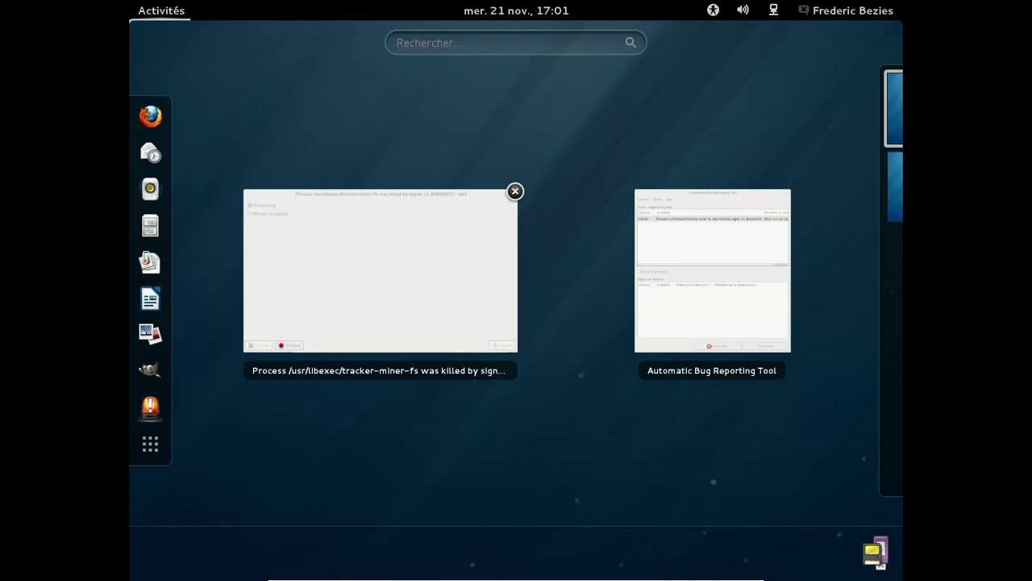
{"action": "left_click", "coordinate": [422, 264]}
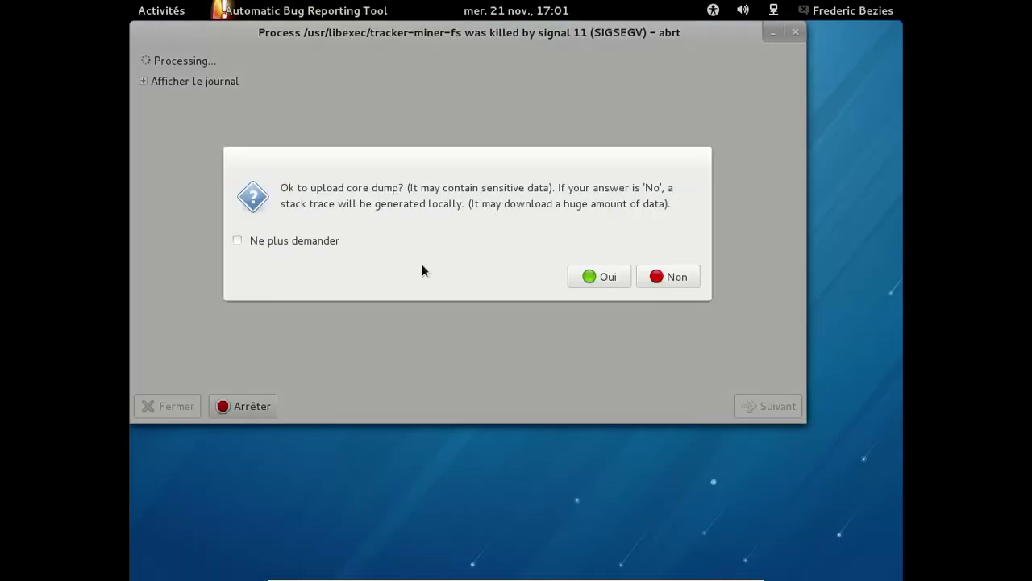
{"action": "left_click", "coordinate": [308, 240]}
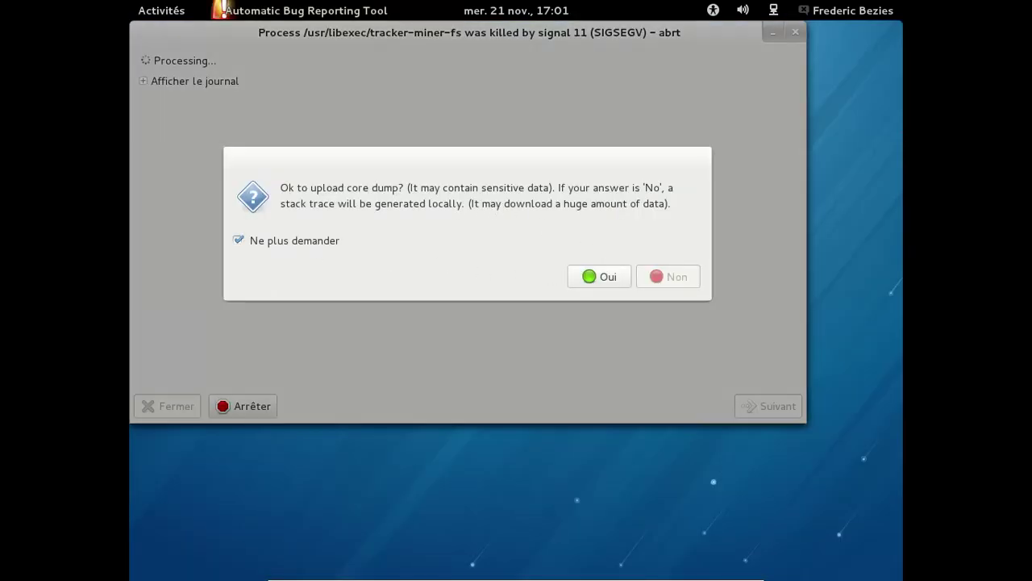
{"action": "left_click", "coordinate": [599, 277]}
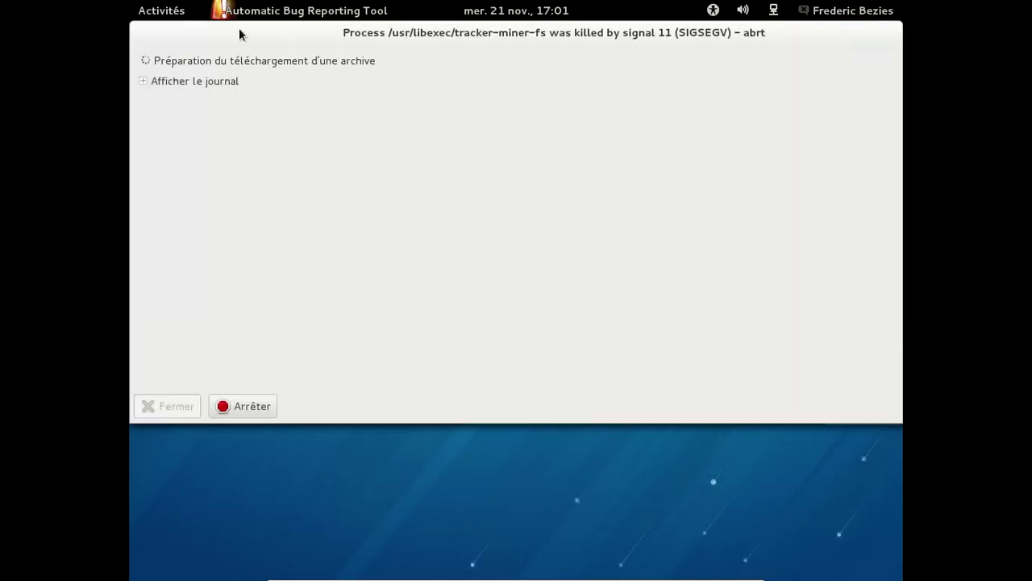
- Launch Shotwell from the activities overview and dismiss its welcome message
{"action": "mouse_move", "coordinate": [130, 2]}
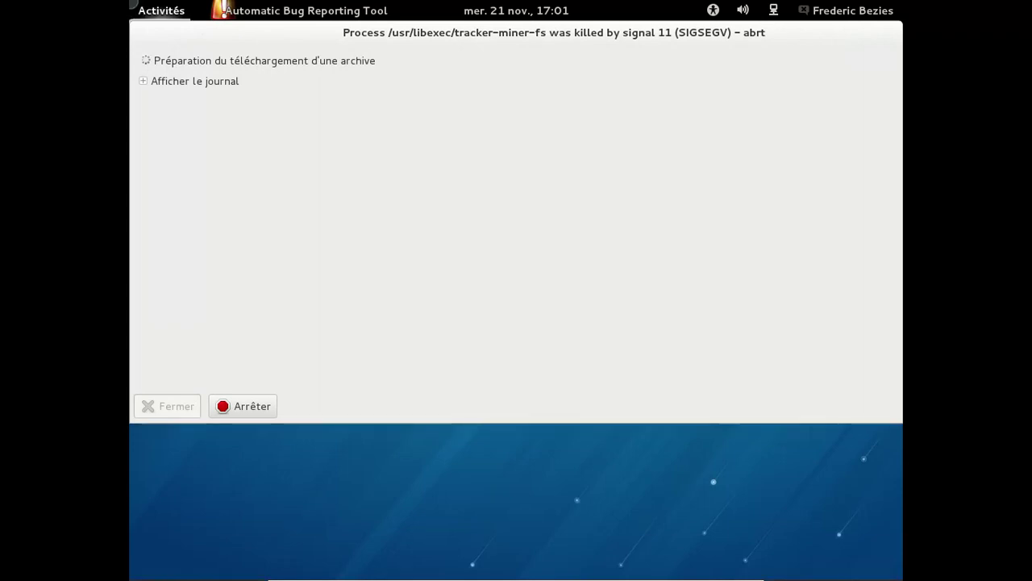
{"action": "left_click", "coordinate": [490, 181]}
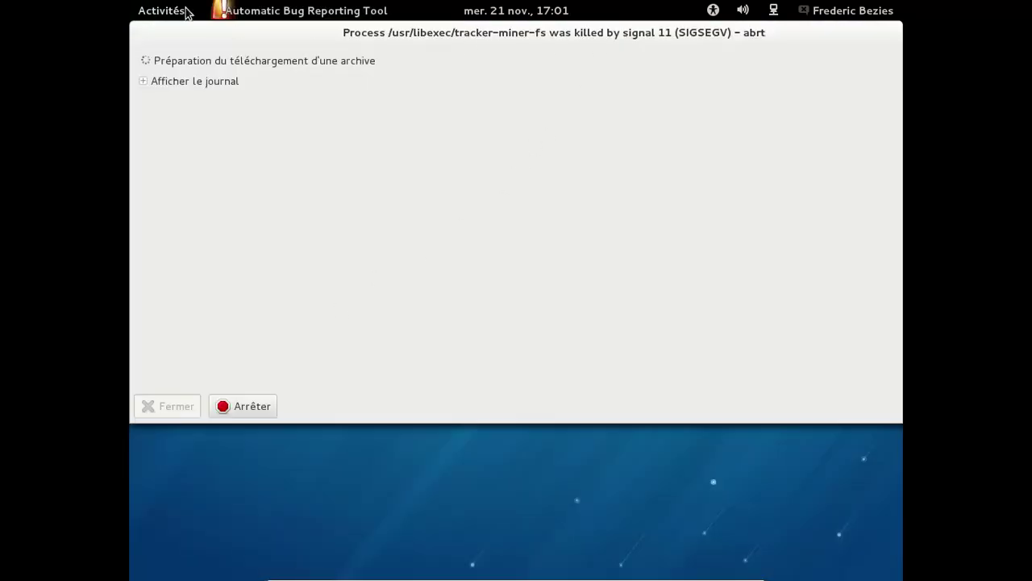
{"action": "mouse_move", "coordinate": [130, 2]}
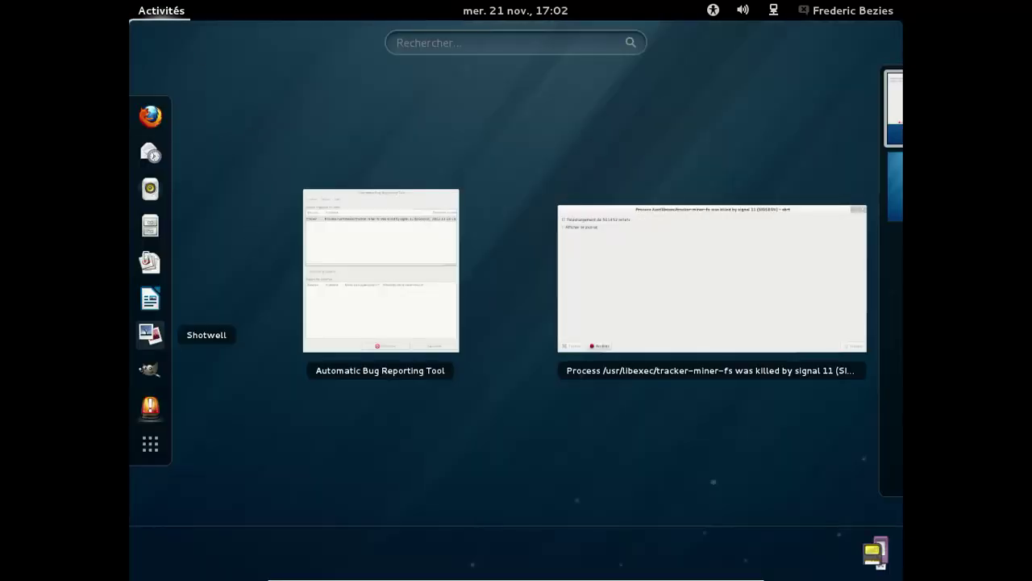
{"action": "left_click", "coordinate": [315, 246]}
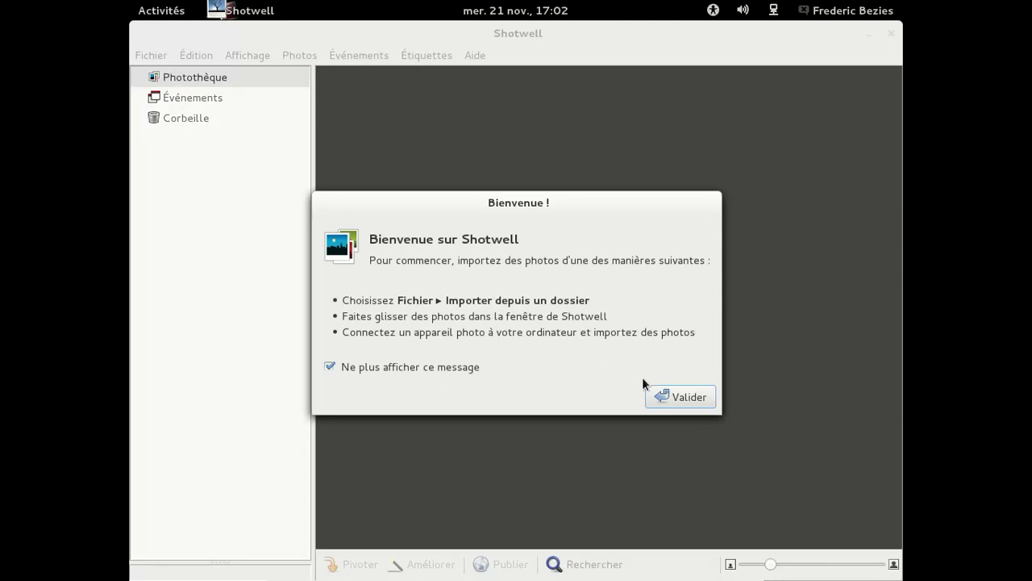
{"action": "key", "text": "Return"}
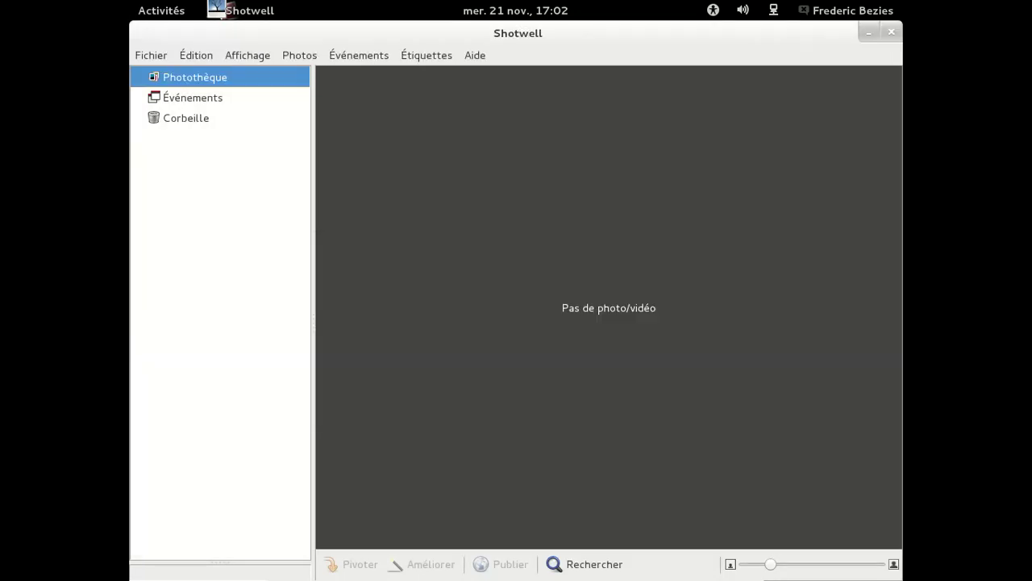
- Check the version in Shotwell's "À propos" dialog and close Shotwell
{"action": "left_click", "coordinate": [478, 56]}
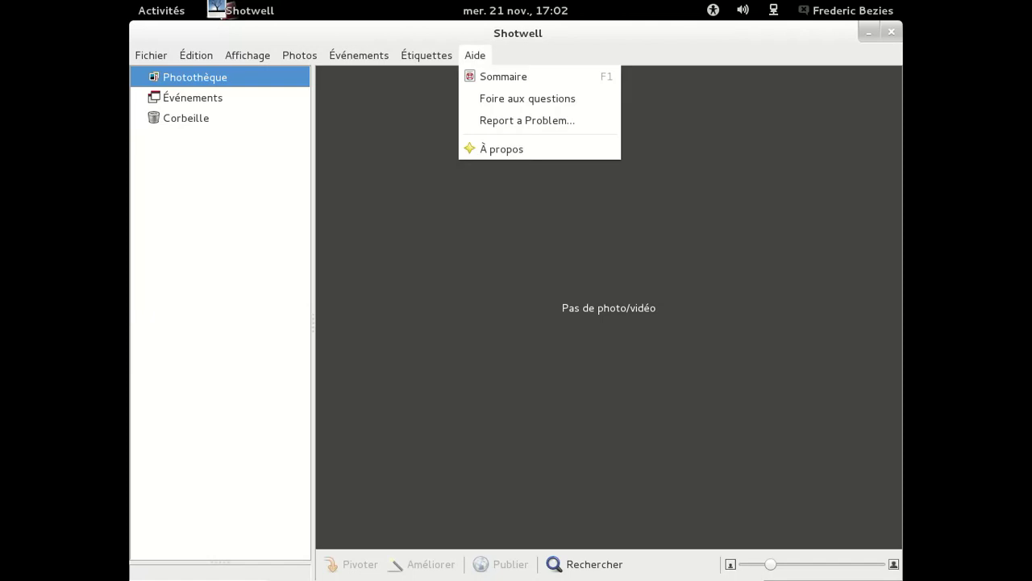
{"action": "left_click", "coordinate": [501, 148]}
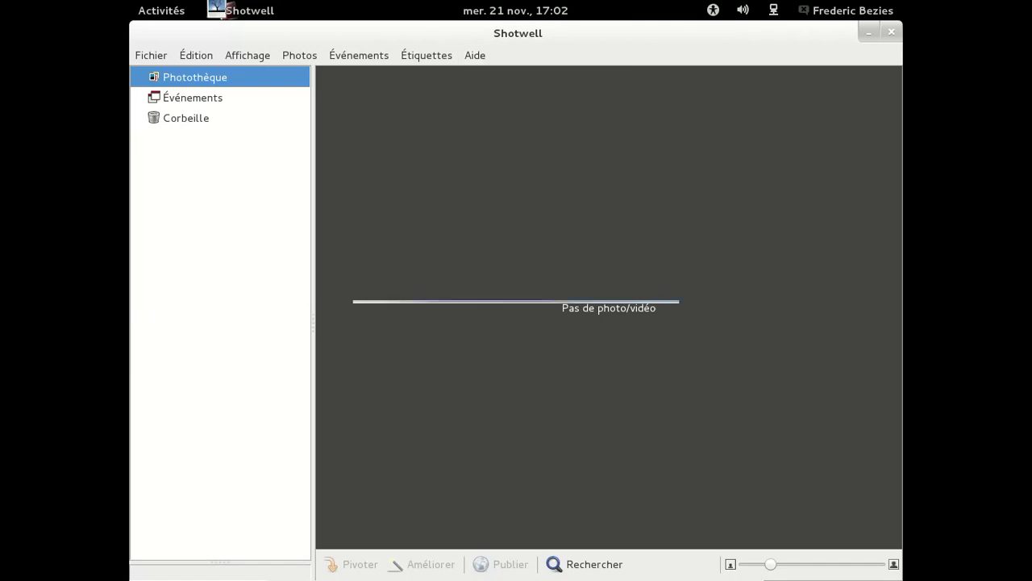
{"action": "left_click", "coordinate": [619, 460]}
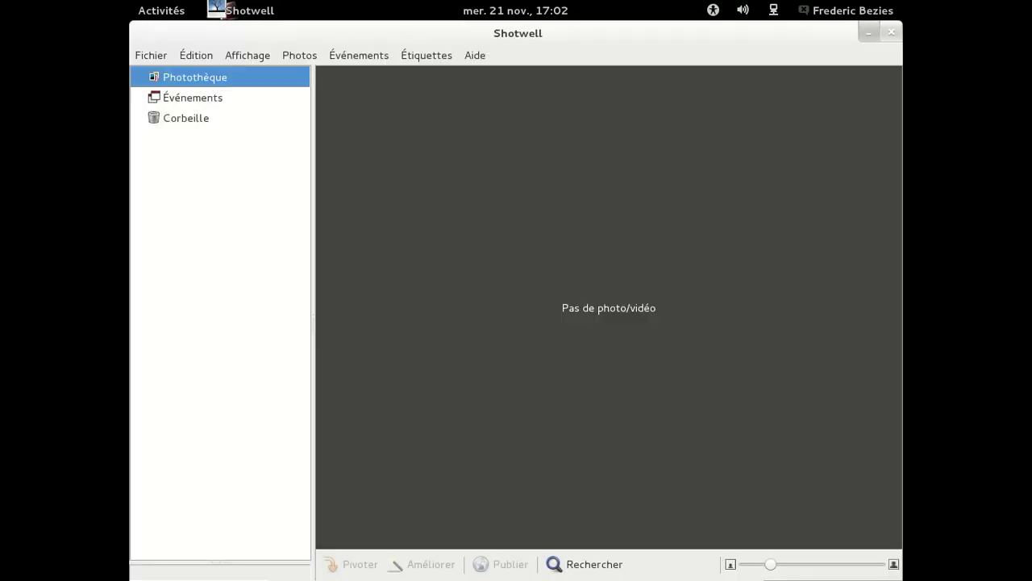
{"action": "left_click", "coordinate": [892, 32]}
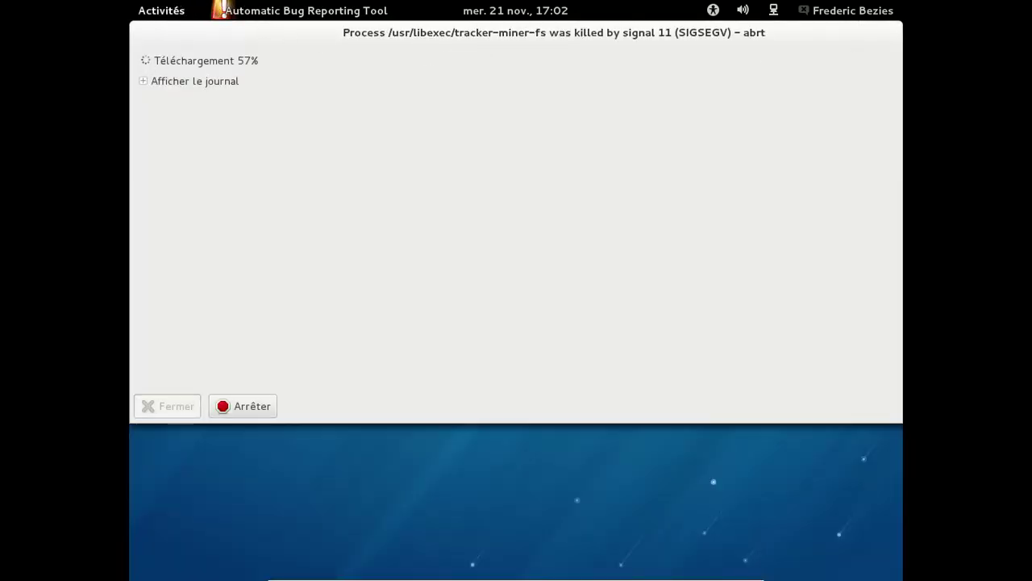
- Find "logiciel" in the activities overview and launch the Logiciels package manager
{"action": "left_click", "coordinate": [171, 8]}
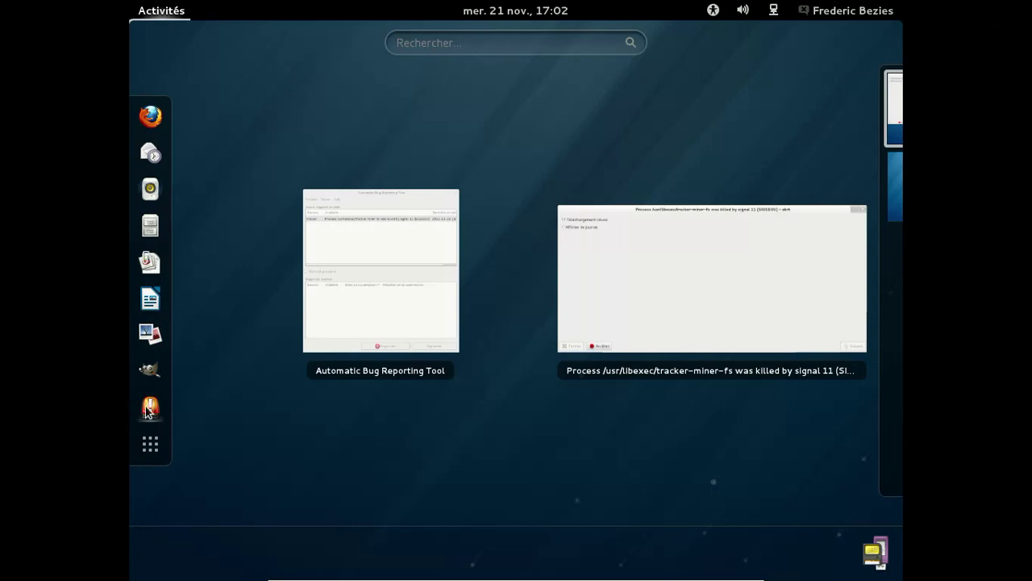
{"action": "left_click", "coordinate": [448, 44]}
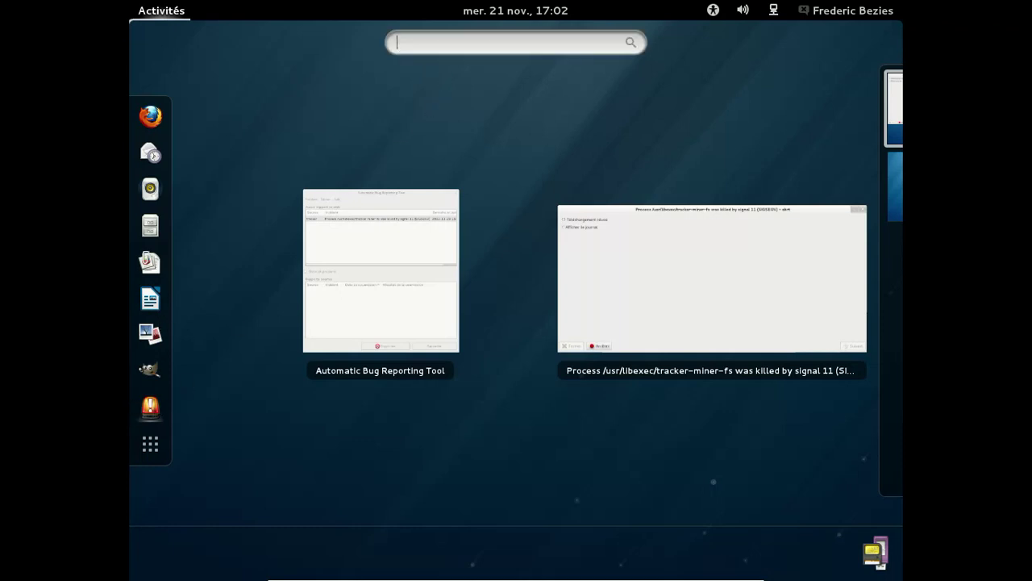
{"action": "type", "text": "logiciel"}
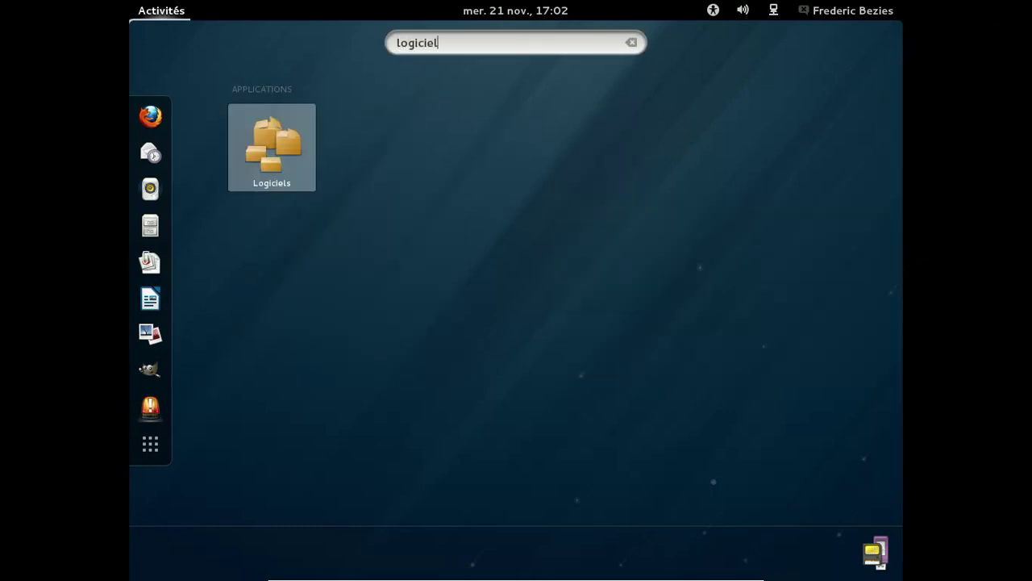
{"action": "key", "text": "Return"}
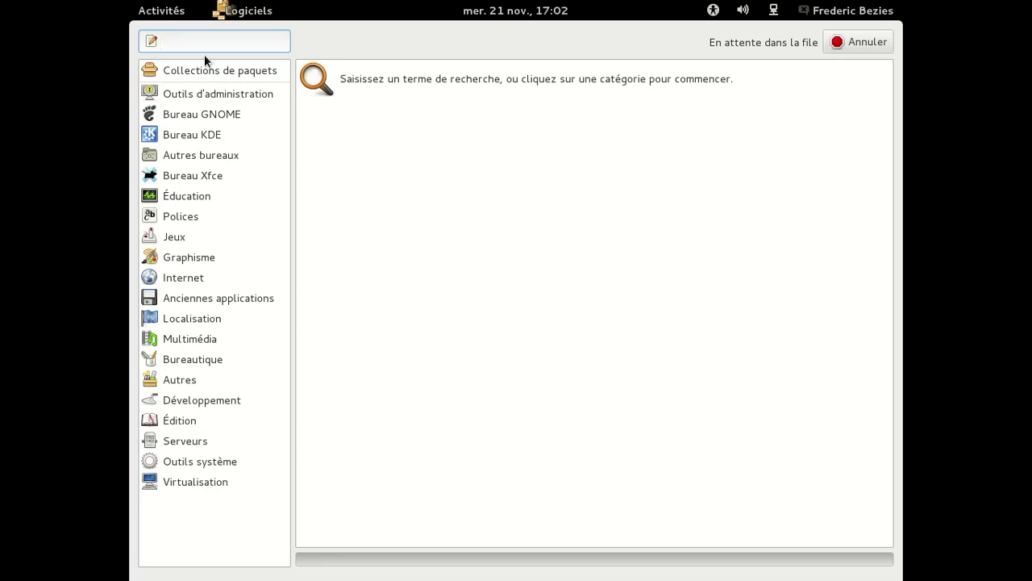
- Browse to the "Bureau GNOME" category, and search the available packages for "sudoku"
{"action": "left_click", "coordinate": [208, 118]}
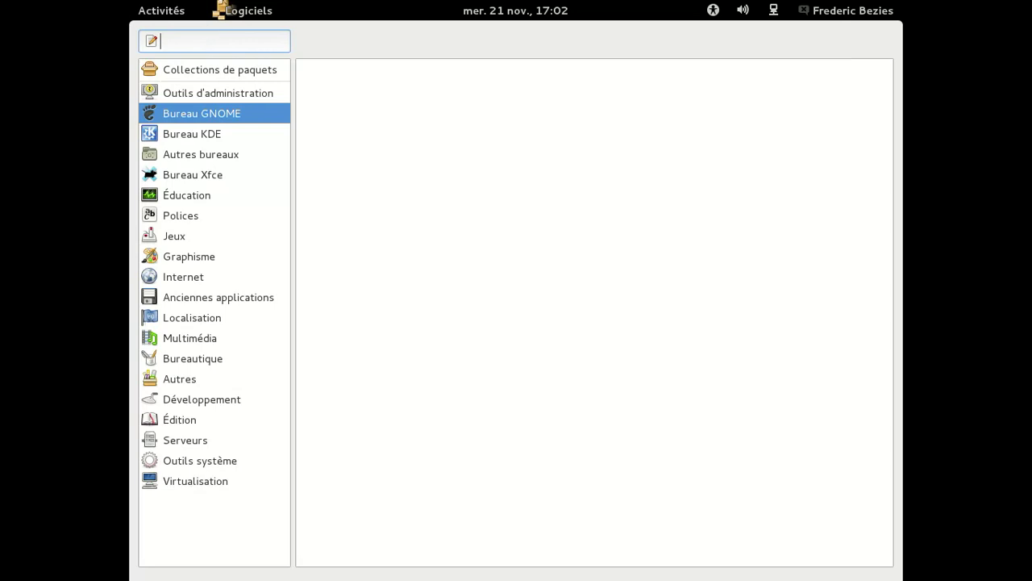
{"action": "type", "text": "udo"}
{"action": "key", "text": "BackSpace"}
{"action": "key", "text": "BackSpace"}
{"action": "key", "text": "BackSpace"}
{"action": "type", "text": "sudo"}
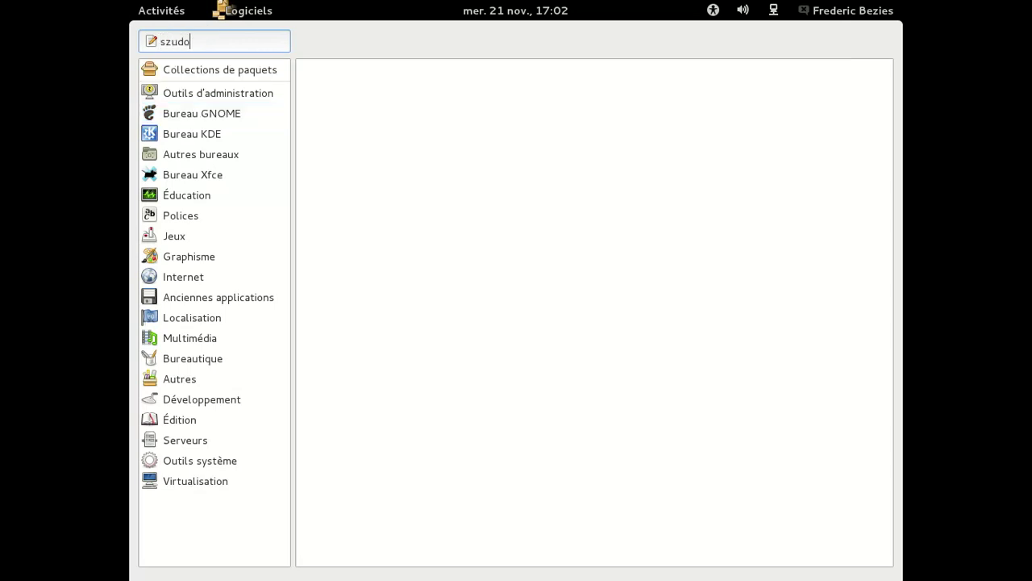
{"action": "key", "text": "BackSpace"}
{"action": "key", "text": "BackSpace"}
{"action": "key", "text": "BackSpace"}
{"action": "type", "text": "udoku"}
{"action": "key", "text": "Return"}
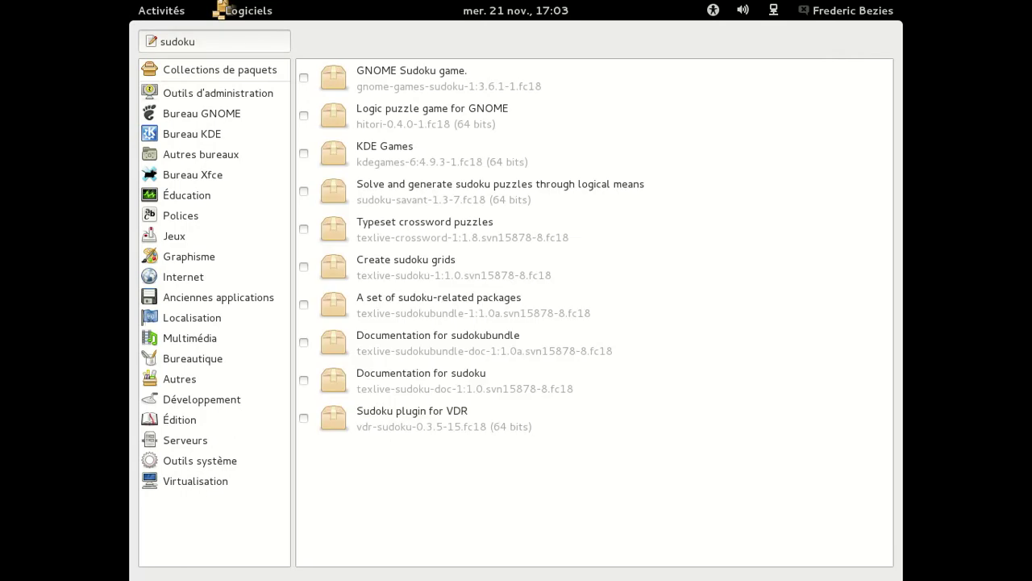
- Install the GNOME Sudoku game package, authenticating with the account password and accepting the additional required software
{"action": "left_click", "coordinate": [304, 78]}
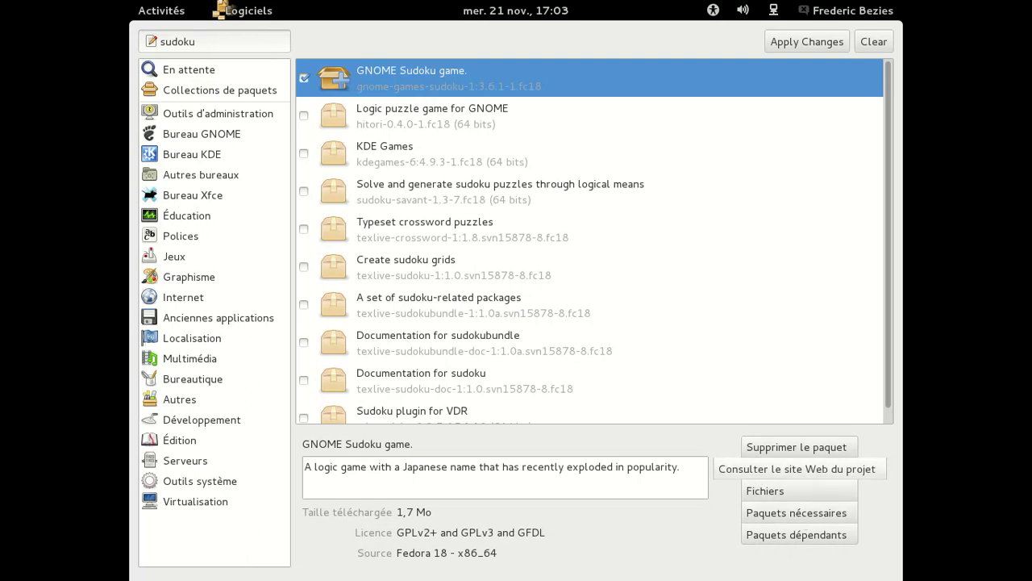
{"action": "left_click", "coordinate": [779, 42]}
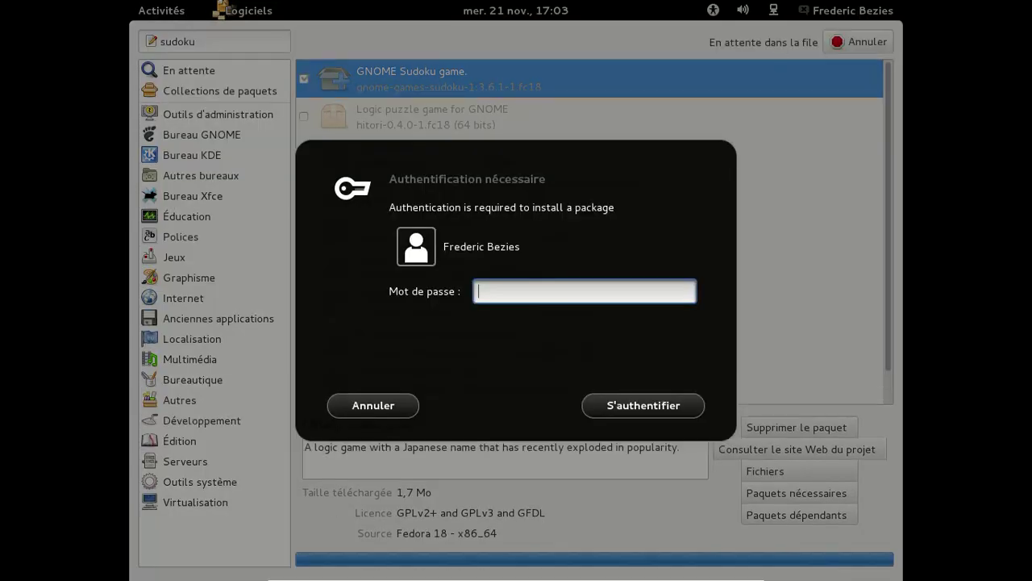
{"action": "type", "text": "********"}
{"action": "key", "text": "Return"}
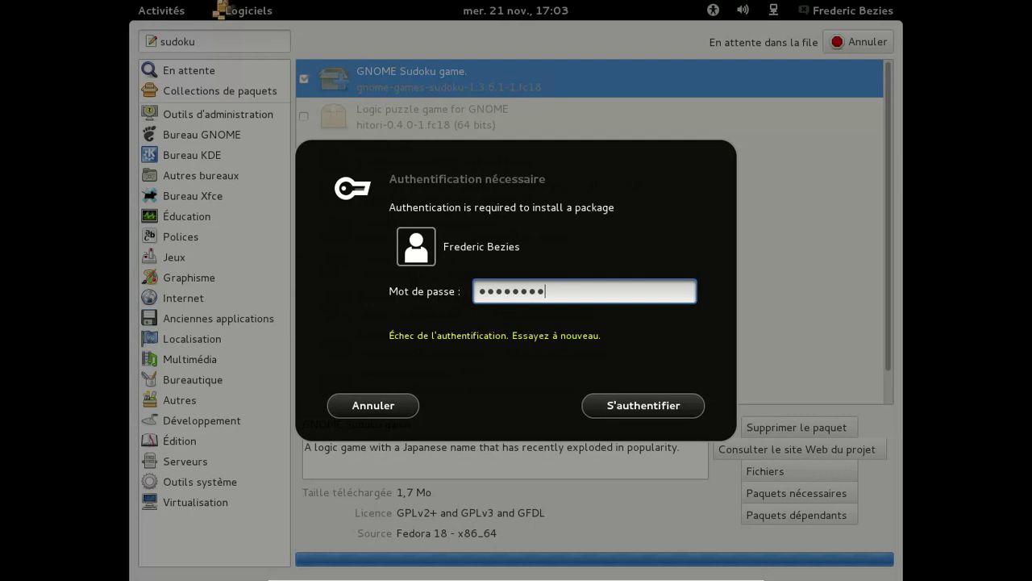
{"action": "key", "text": "Return"}
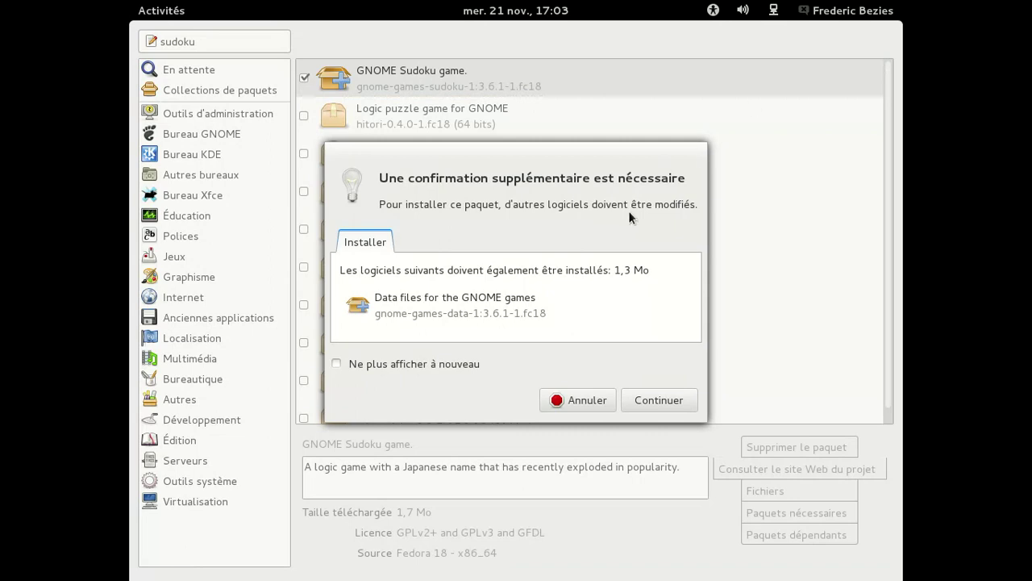
{"action": "left_click", "coordinate": [659, 400]}
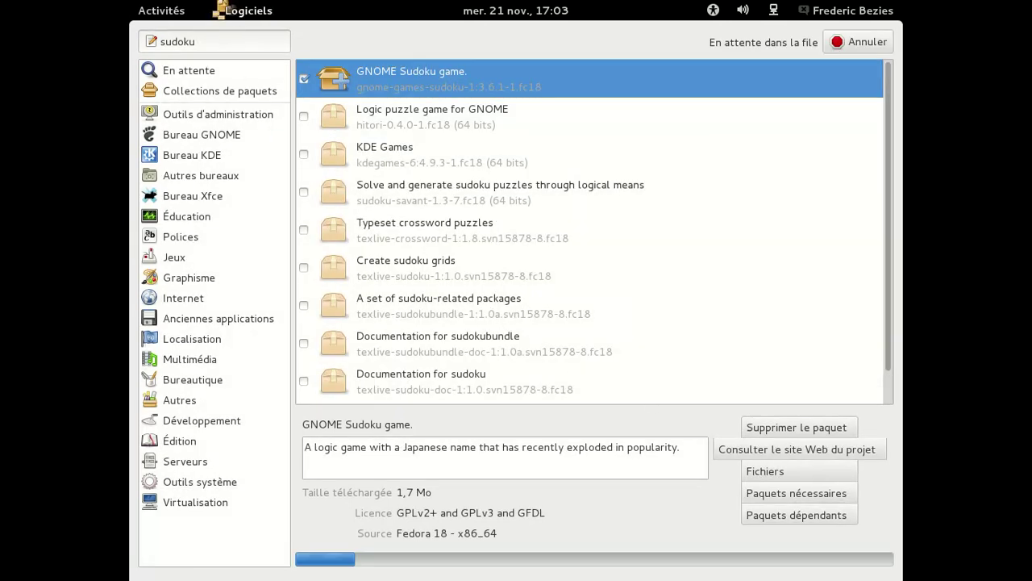
- Check the package manager's version in its "À propos de gpk-application" dialog and close the dialog
{"action": "left_click", "coordinate": [222, 7]}
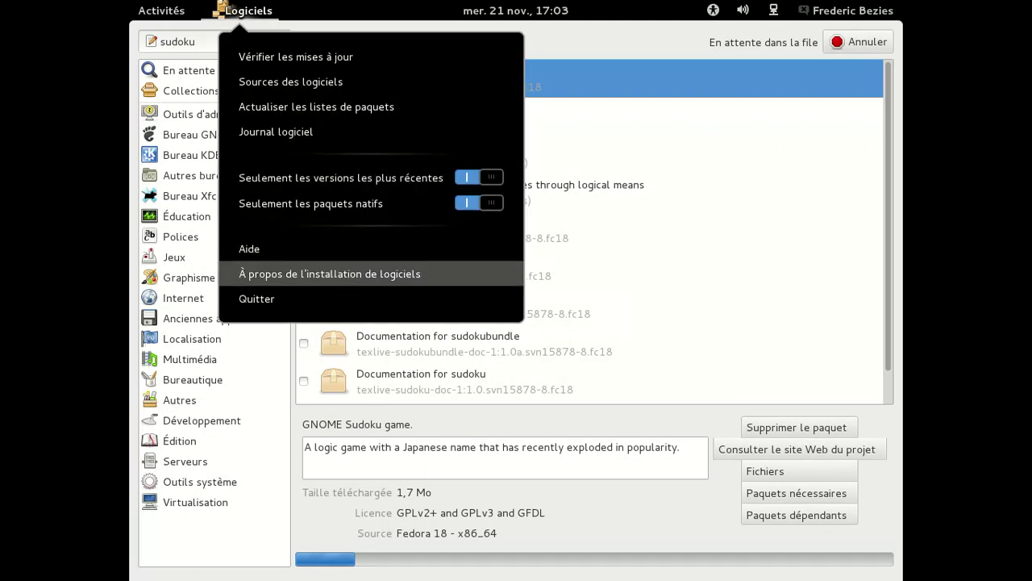
{"action": "left_click", "coordinate": [401, 278]}
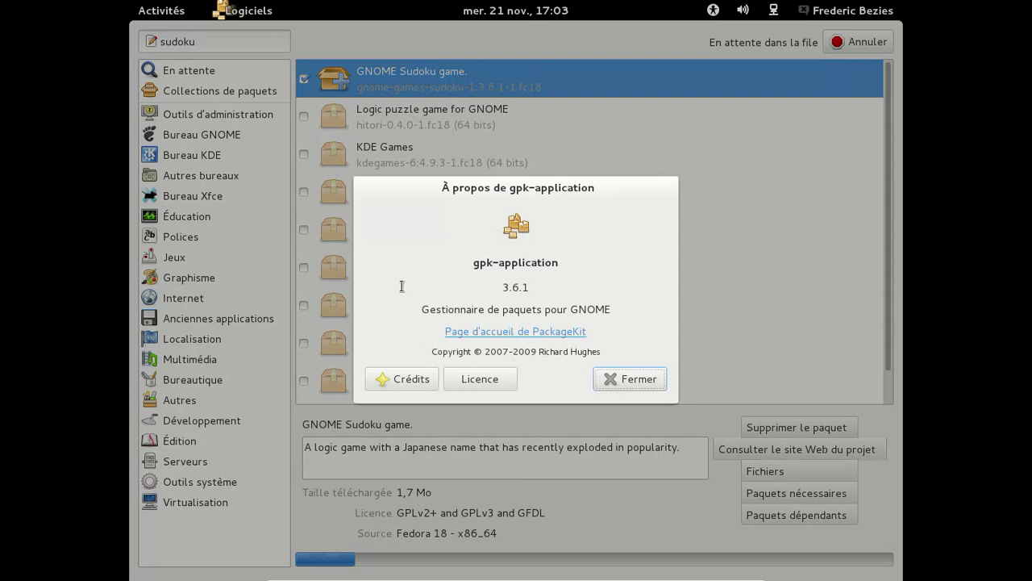
{"action": "left_click", "coordinate": [621, 379]}
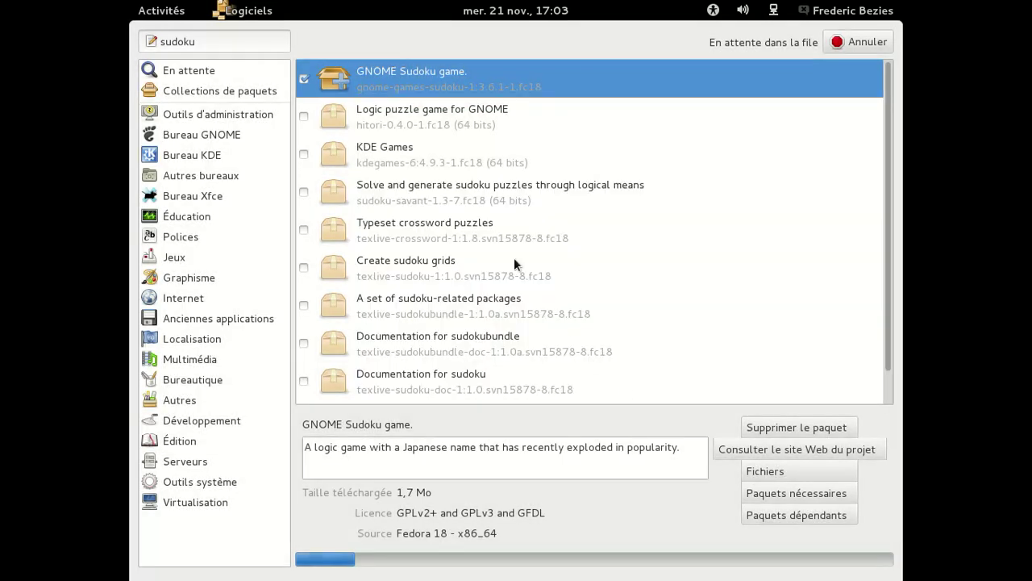
- Switch to the Automatic Bug Reporting Tool problem list, try to report the tracker incident again, and close that window
{"action": "left_click", "coordinate": [179, 15]}
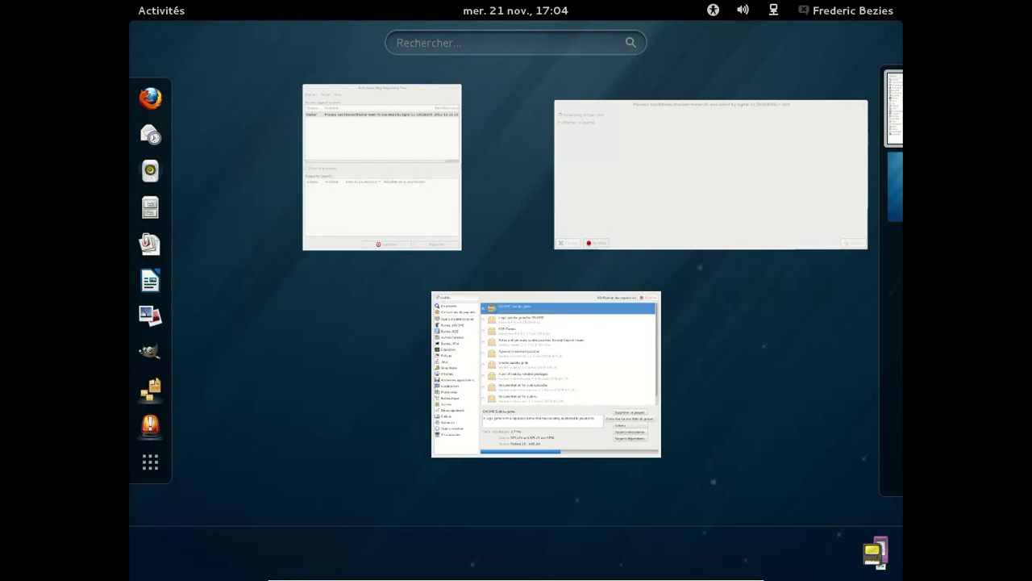
{"action": "left_click", "coordinate": [418, 150]}
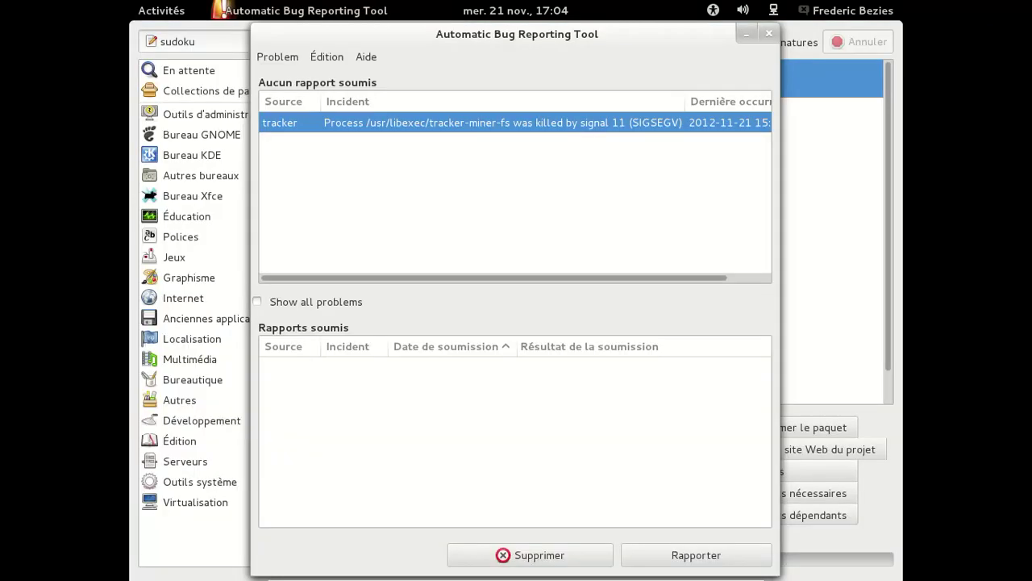
{"action": "left_click", "coordinate": [723, 563]}
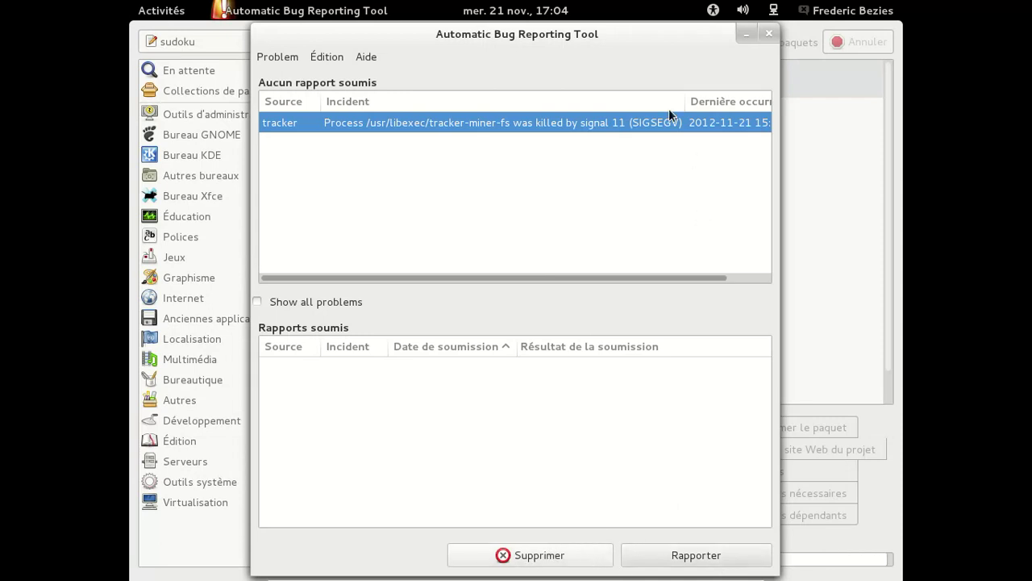
{"action": "left_click", "coordinate": [768, 36]}
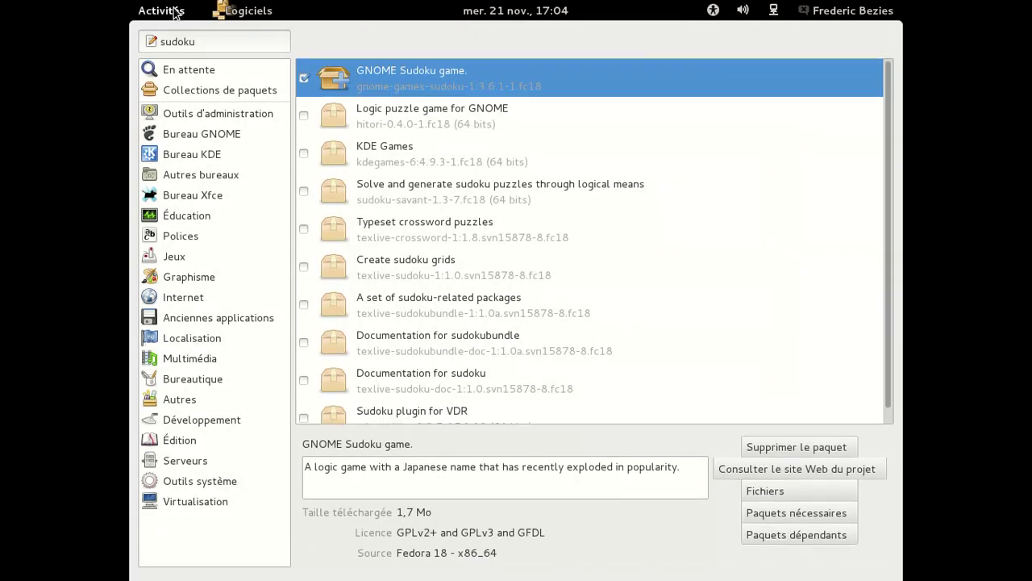
- Switch to the tracker-miner-fs crash report and examine its log, collapsing the log after viewing
{"action": "key", "text": "super"}
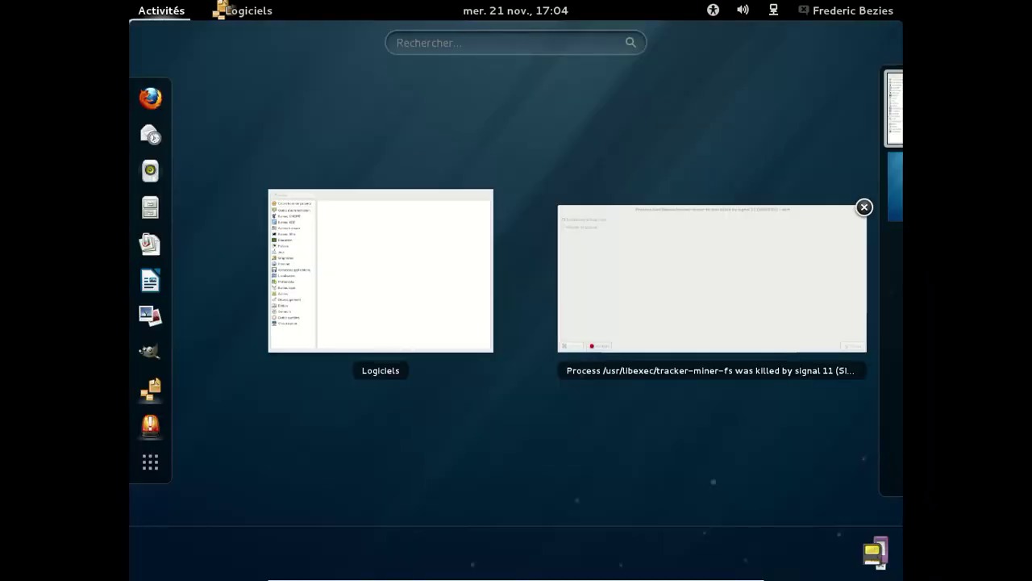
{"action": "left_click", "coordinate": [758, 310]}
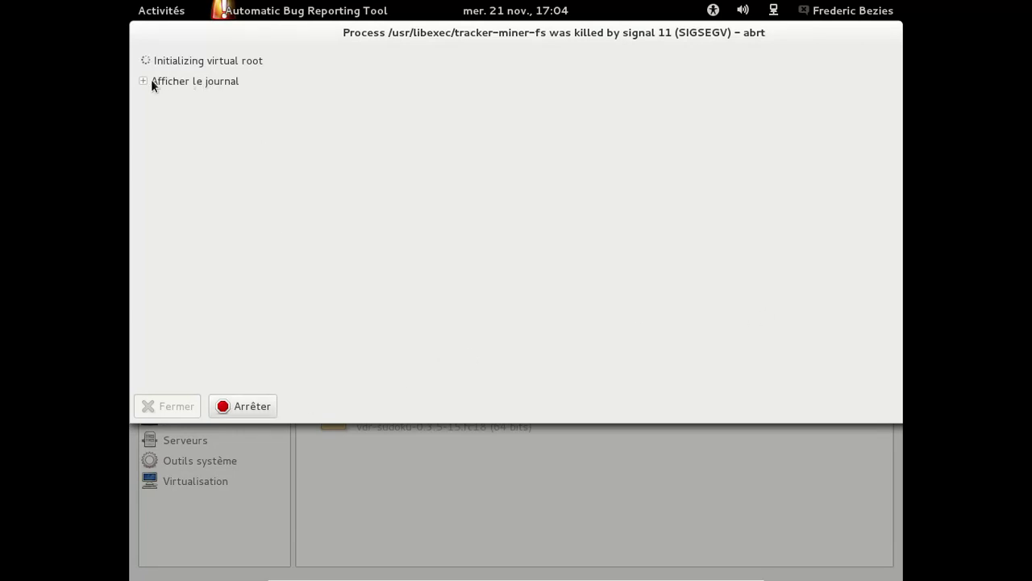
{"action": "left_click", "coordinate": [185, 81]}
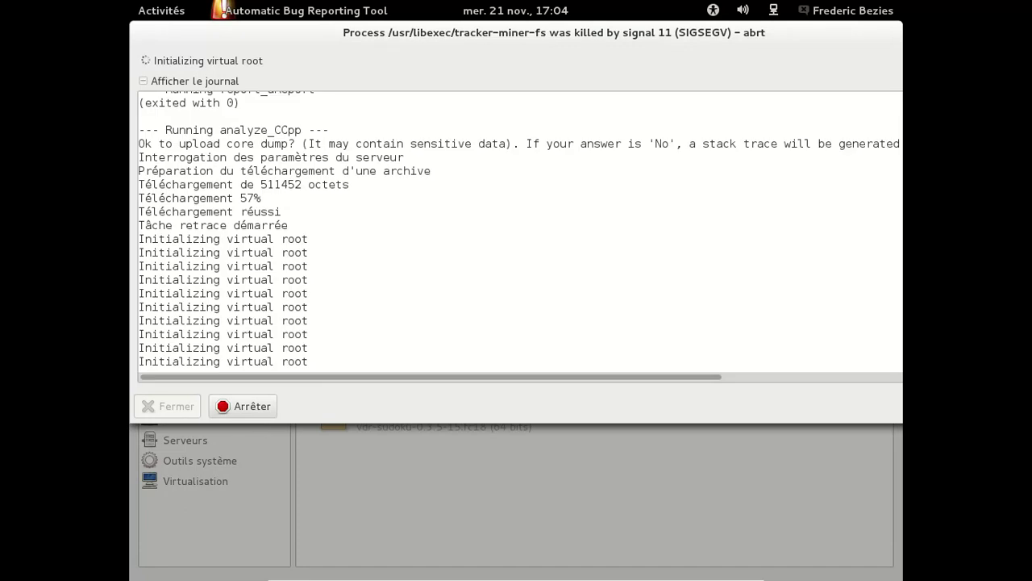
{"action": "left_click", "coordinate": [155, 81]}
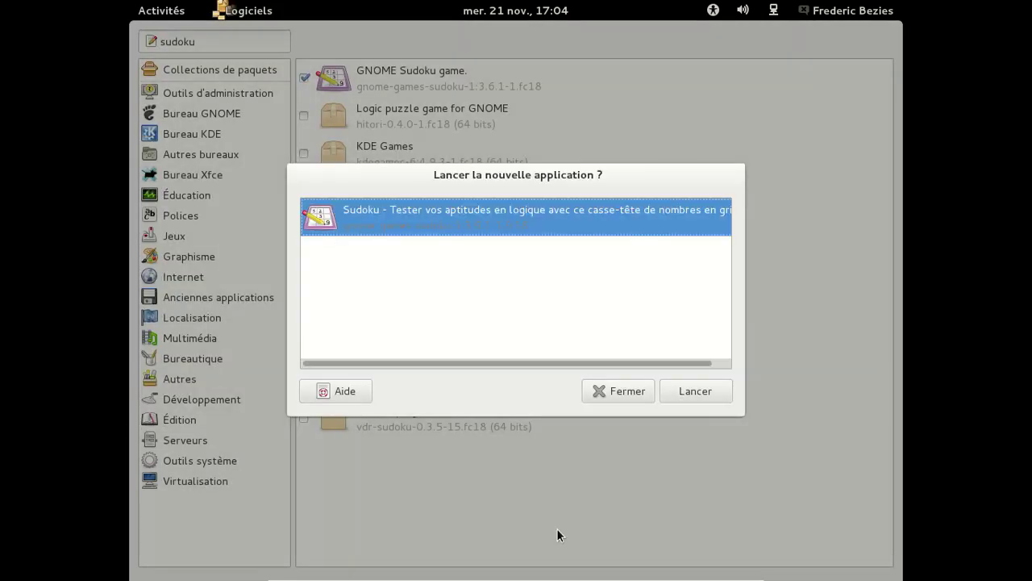
- Launch the newly installed Sudoku, try out a new "Facile" grid, then quit the game and dismiss the launch dialog
{"action": "left_click", "coordinate": [674, 397]}
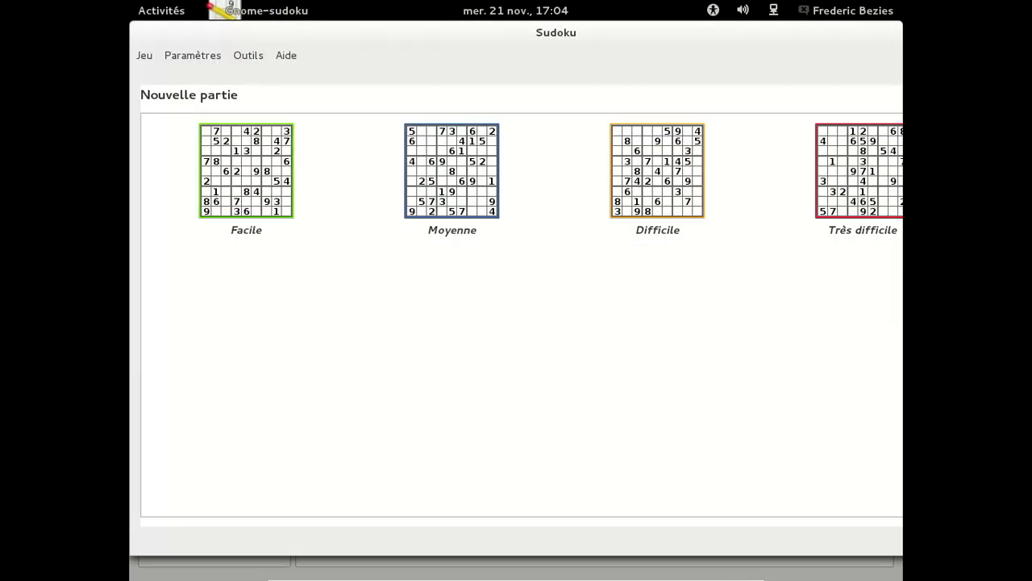
{"action": "left_click", "coordinate": [234, 145]}
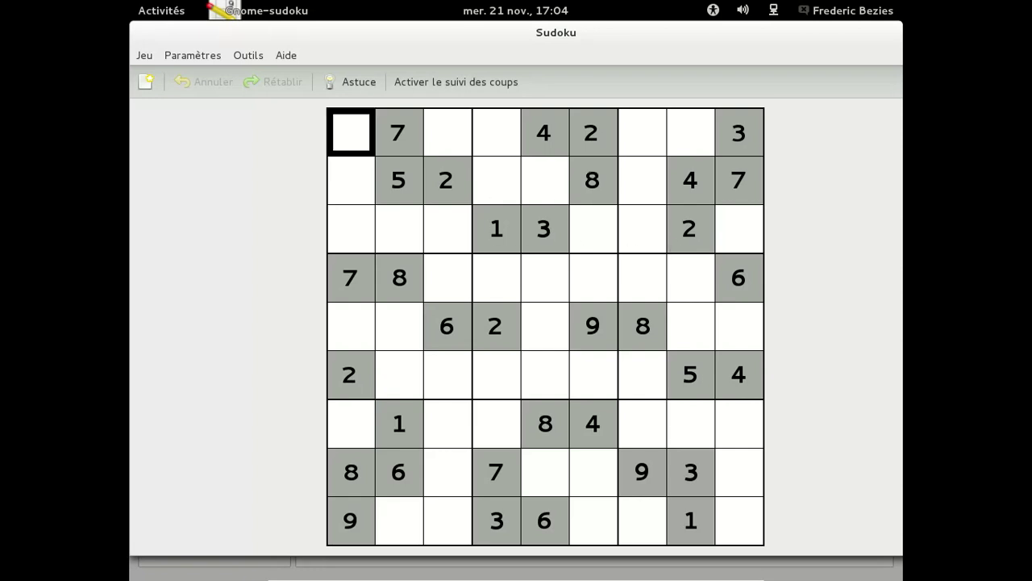
{"action": "left_click", "coordinate": [690, 132]}
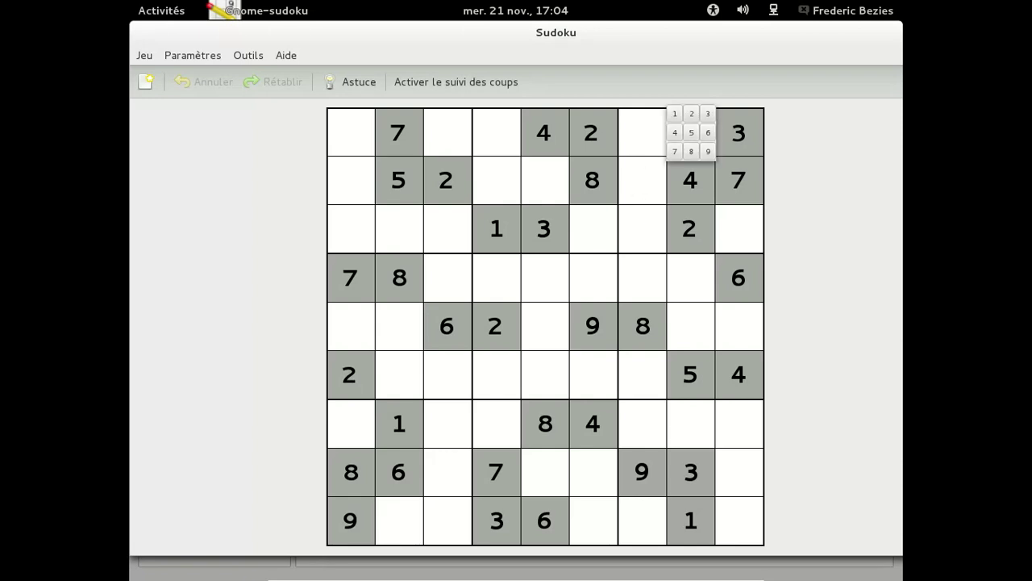
{"action": "left_click", "coordinate": [644, 177]}
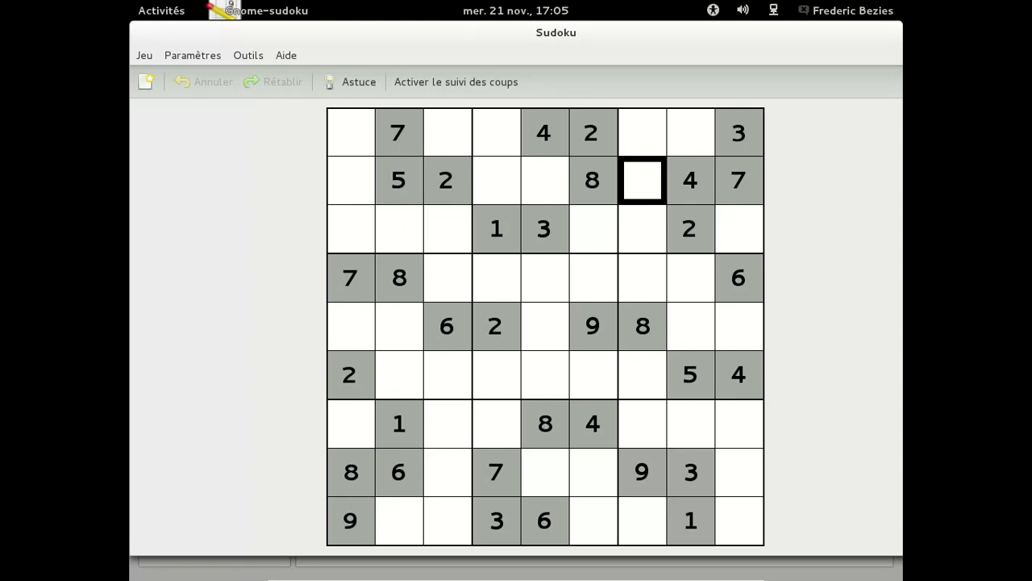
{"action": "key", "text": "ctrl+q"}
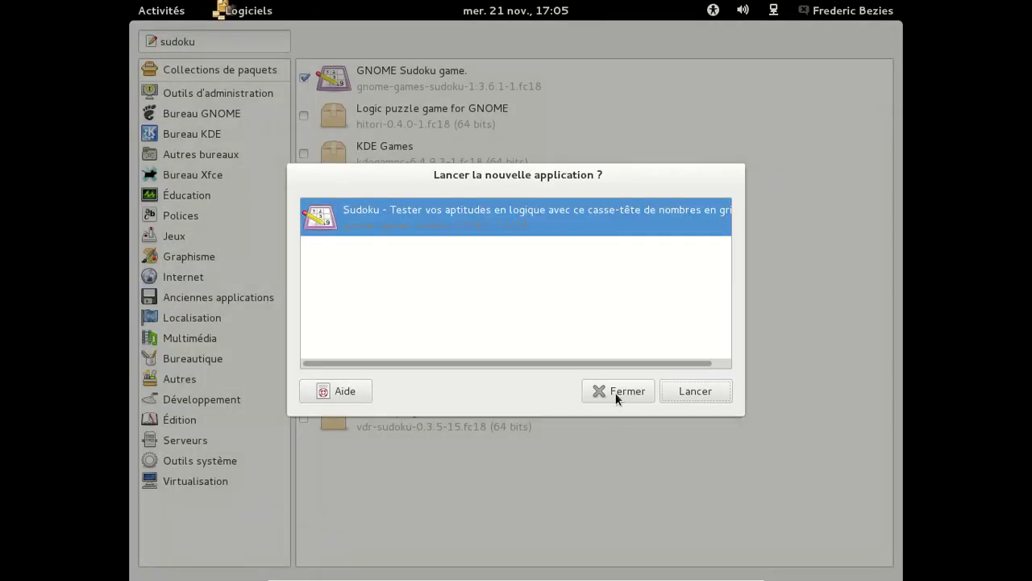
{"action": "left_click", "coordinate": [617, 392]}
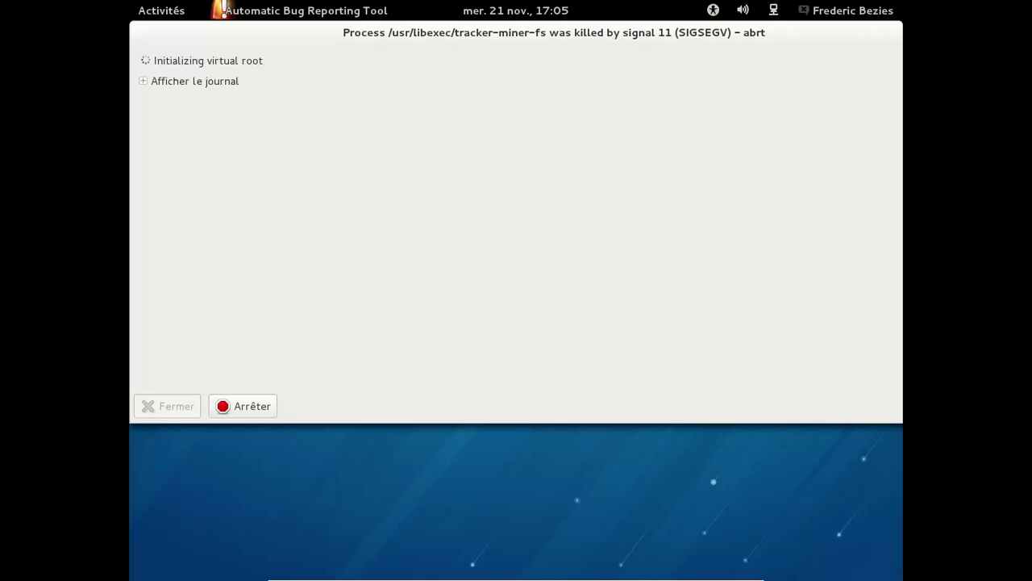
- Stop the tracker-miner-fs crash report, and check the desktop calendar with its upcoming appointments
{"action": "left_click", "coordinate": [242, 406]}
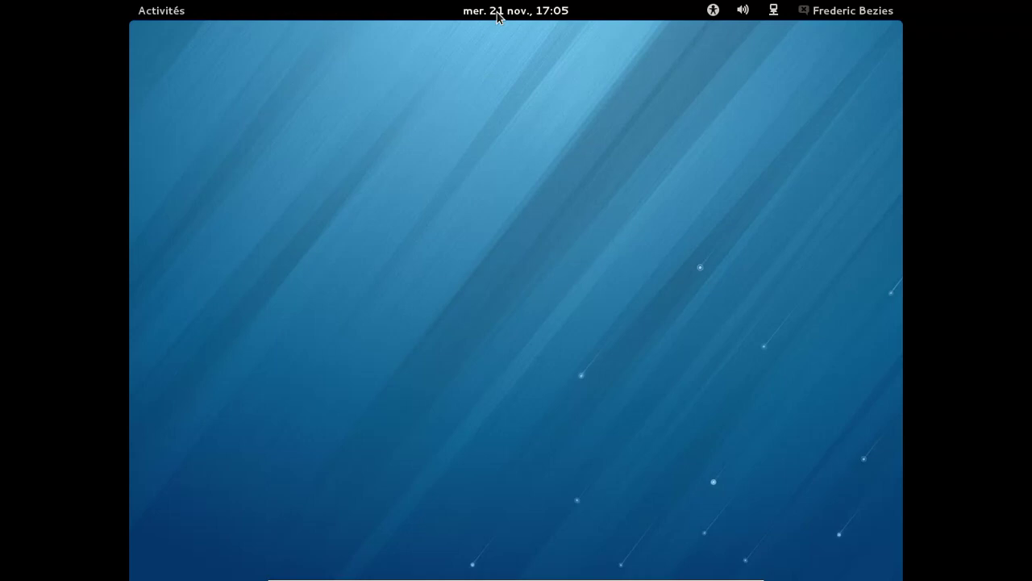
{"action": "left_click", "coordinate": [498, 16]}
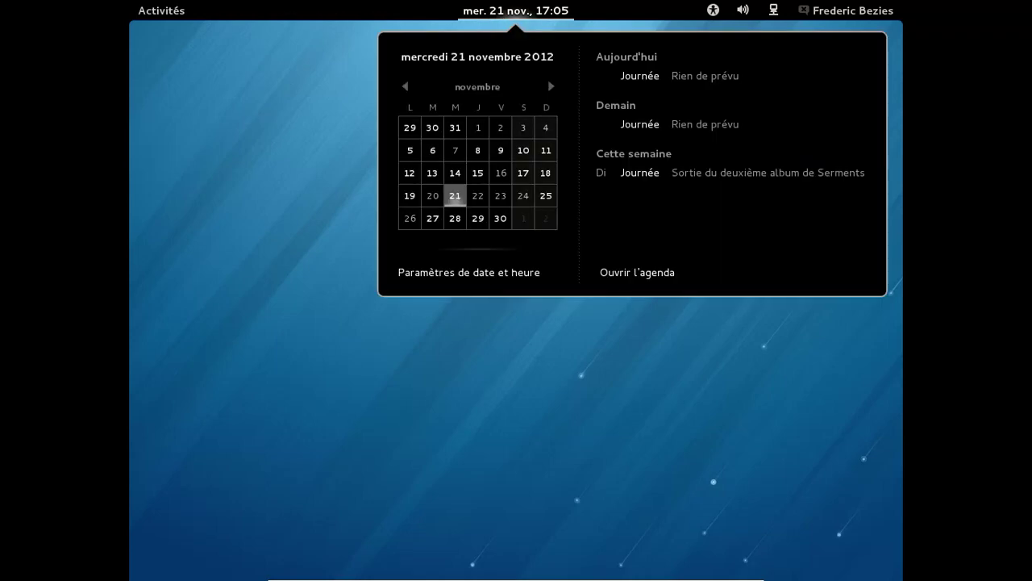
{"action": "key", "text": "Escape"}
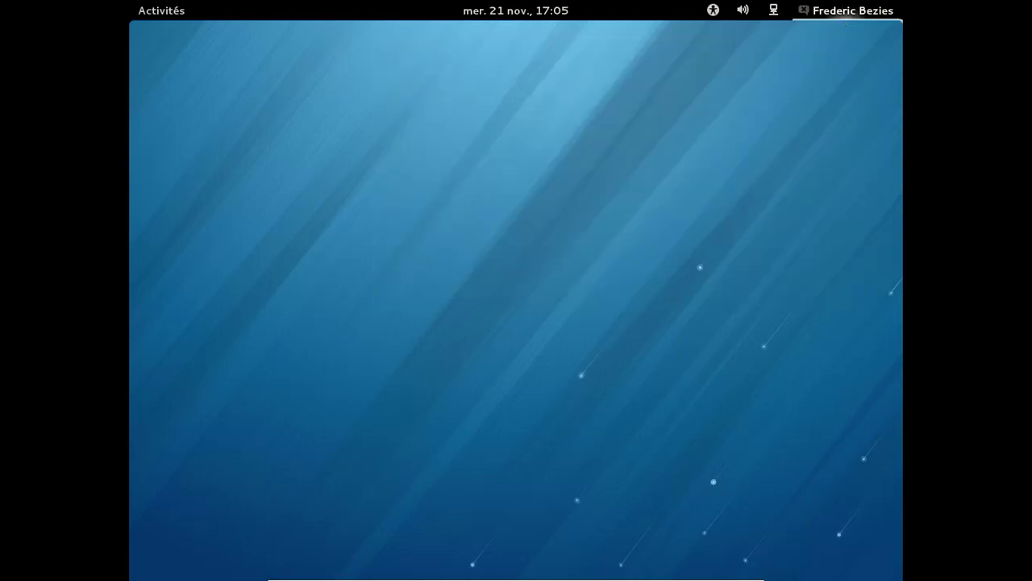
- Open the system settings and display the "Comptes en ligne" settings for the Google account
{"action": "left_click", "coordinate": [846, 11]}
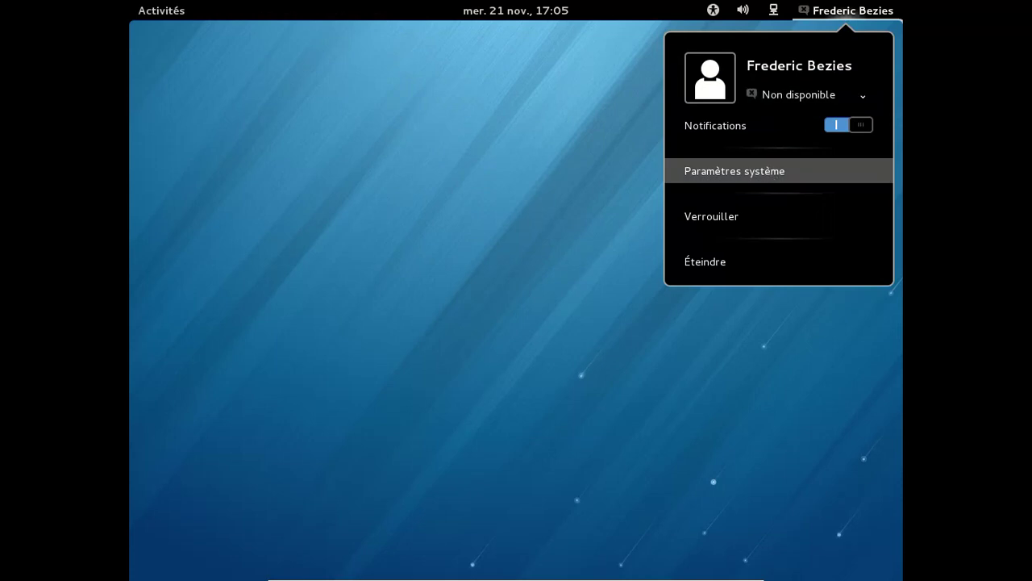
{"action": "left_click", "coordinate": [772, 171]}
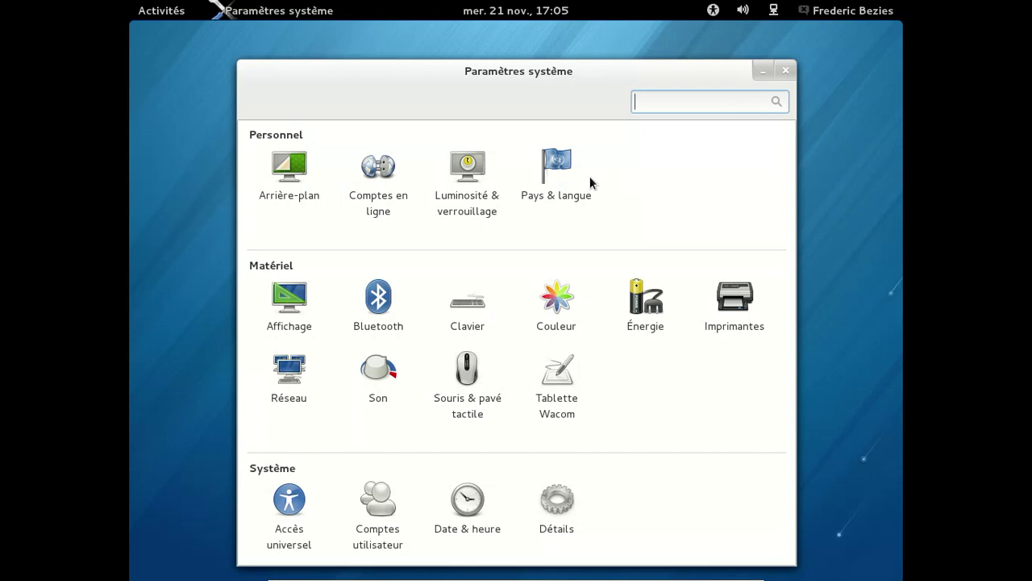
{"action": "left_click", "coordinate": [400, 202]}
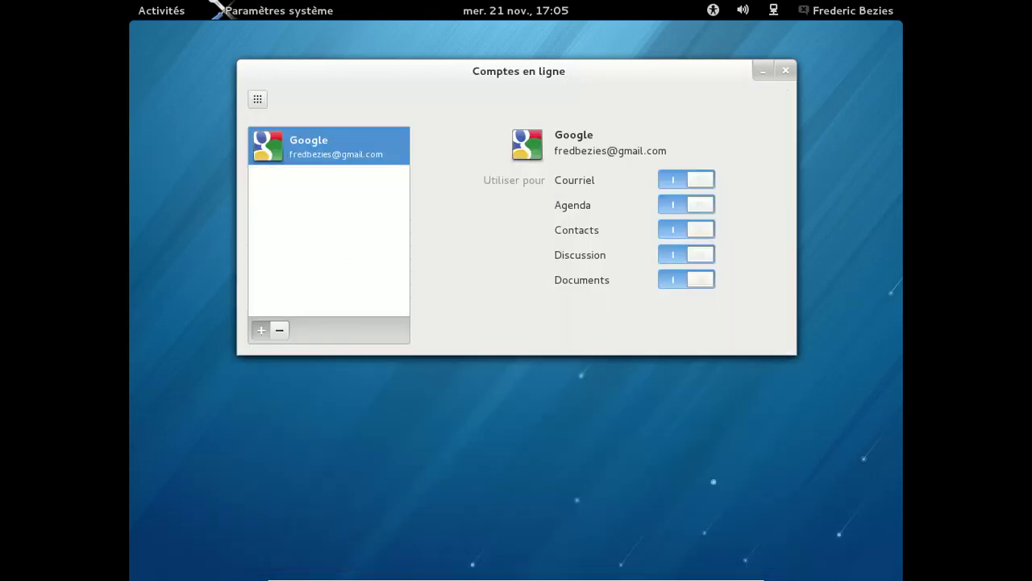
- View the account types offered for a new online account, cancel without adding one, and close the system settings
{"action": "left_click", "coordinate": [260, 330]}
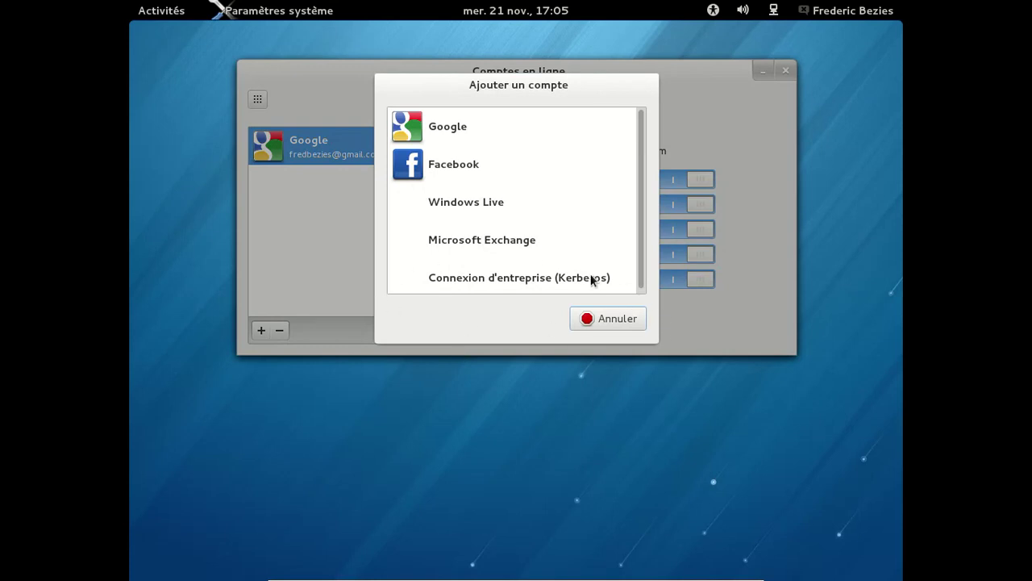
{"action": "left_click", "coordinate": [620, 323]}
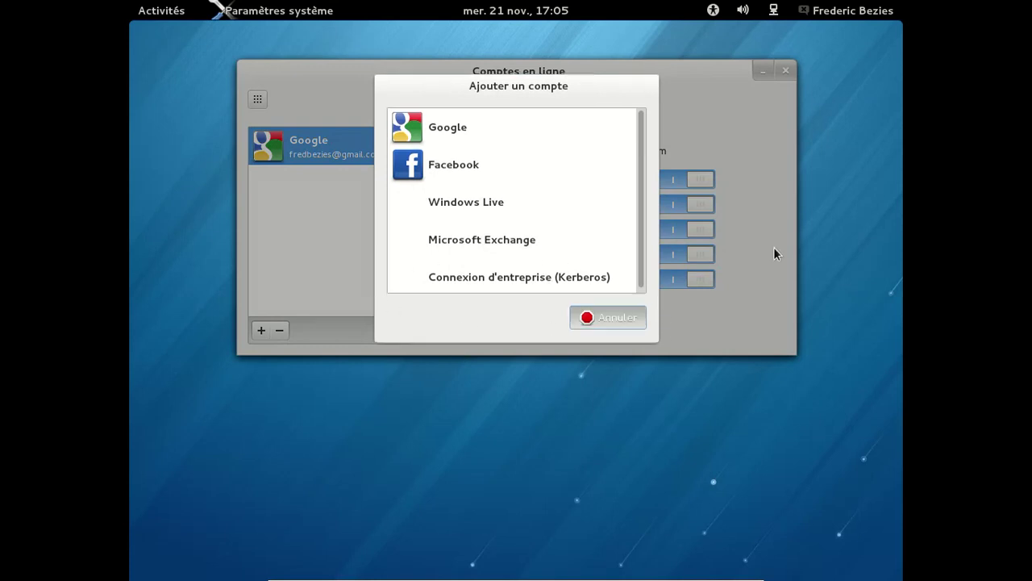
{"action": "left_click", "coordinate": [787, 71]}
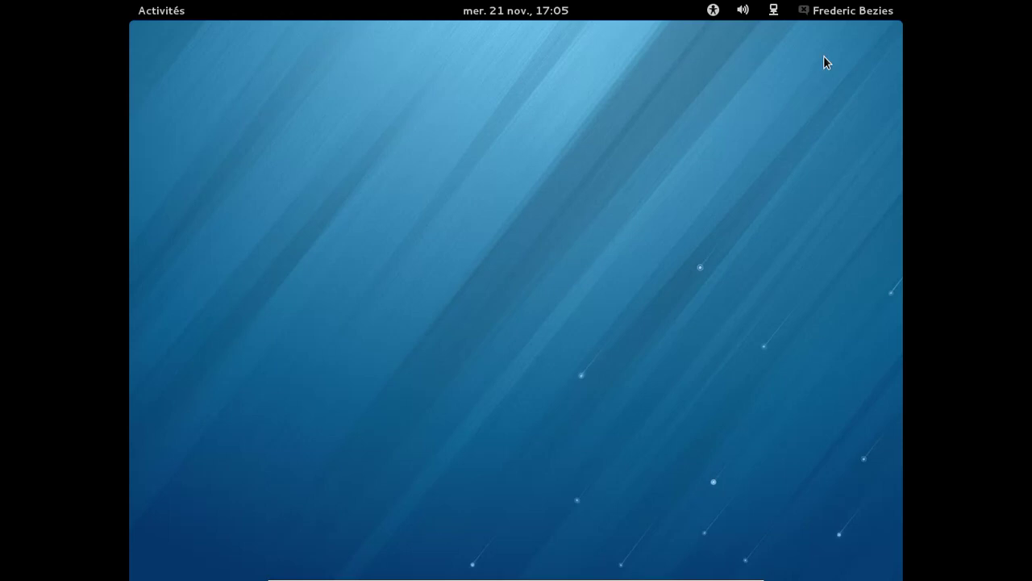
- Shut down the computer from the desktop session and confirm the shutdown
{"action": "left_click", "coordinate": [863, 10]}
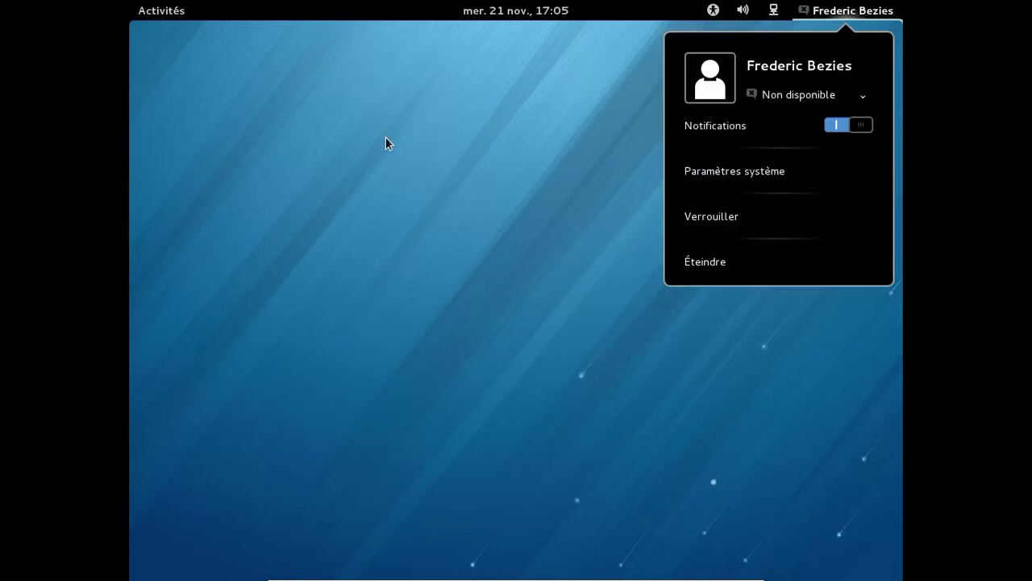
{"action": "left_click", "coordinate": [765, 270]}
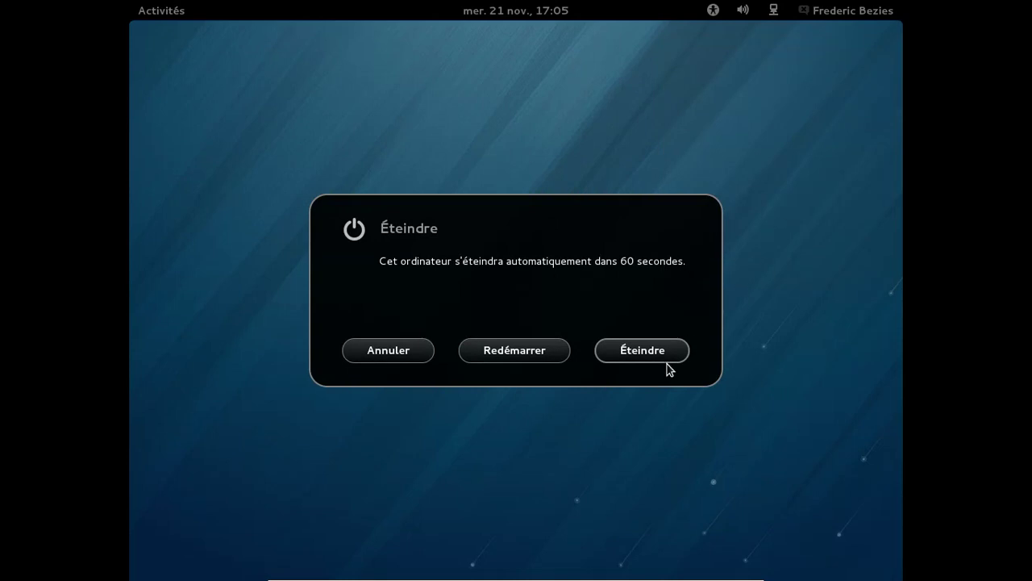
{"action": "left_click", "coordinate": [617, 352]}
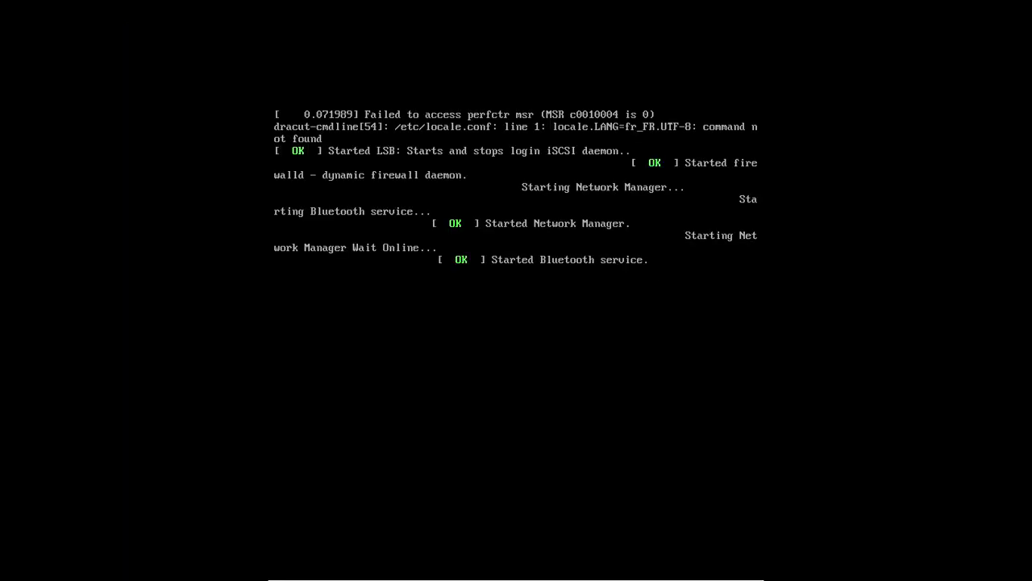